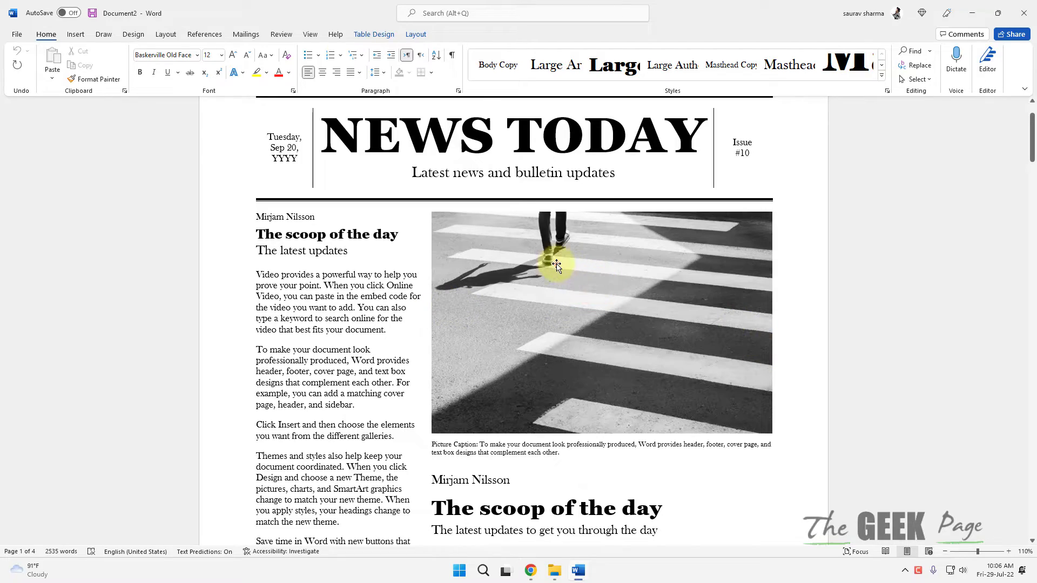
# - Select the crosswalk photo and scroll through the newsletter page
pyautogui.click(555, 262)
pyautogui.scroll(-3, 548, 318)
pyautogui.scroll(-13, 549, 324)
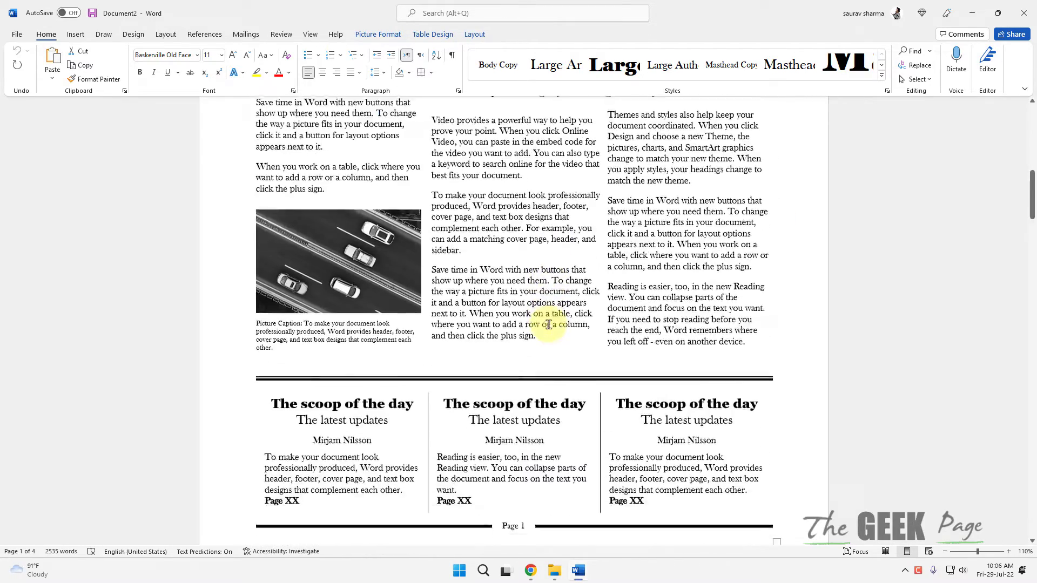
pyautogui.scroll(4, 549, 325)
pyautogui.scroll(9, 548, 326)
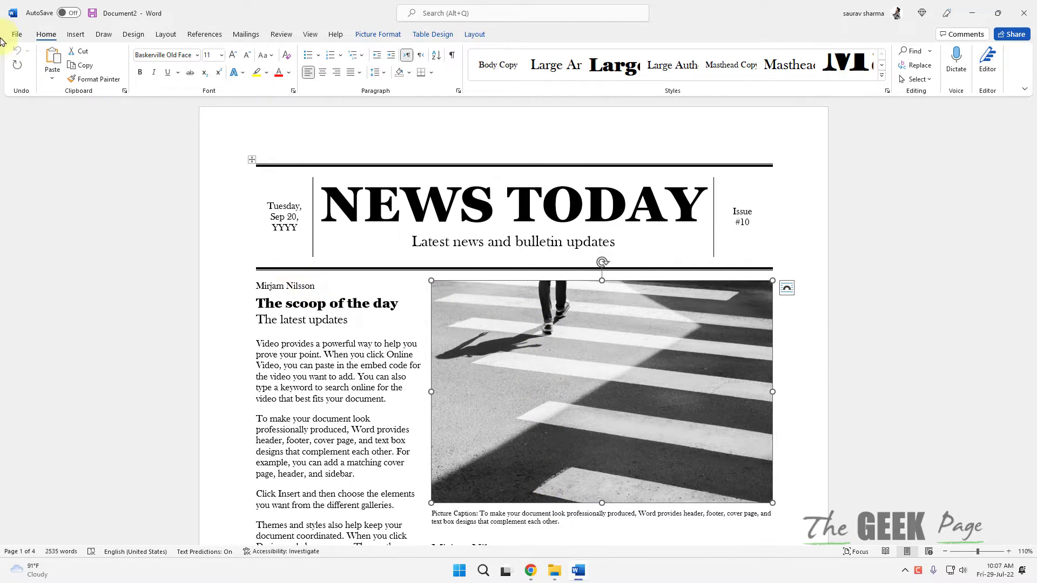
# - Set Save As to the basic vids folder with file type Web Page (*.htm, *.html)
pyautogui.click(23, 38)
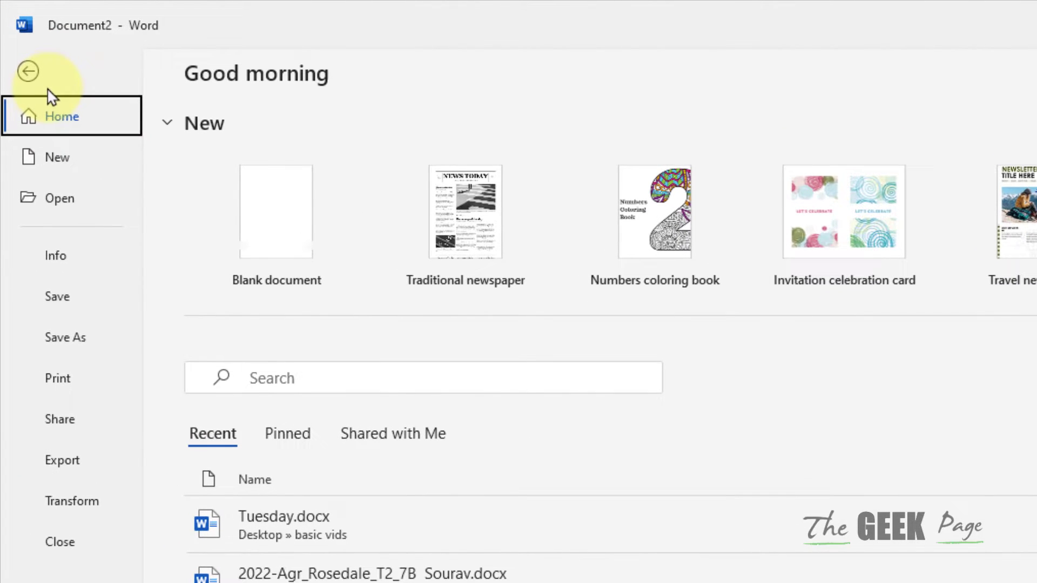
pyautogui.click(88, 340)
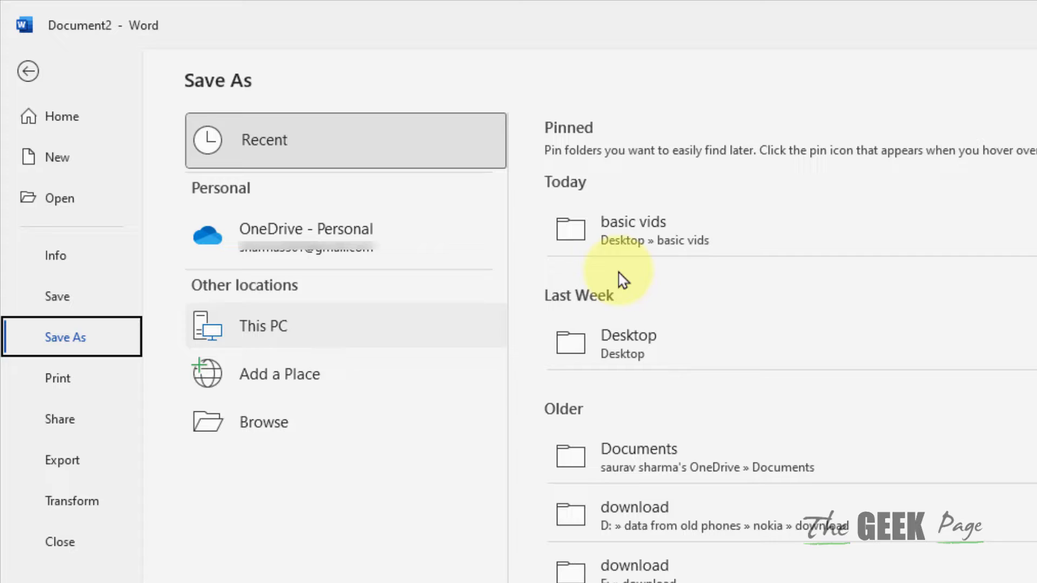
pyautogui.click(695, 231)
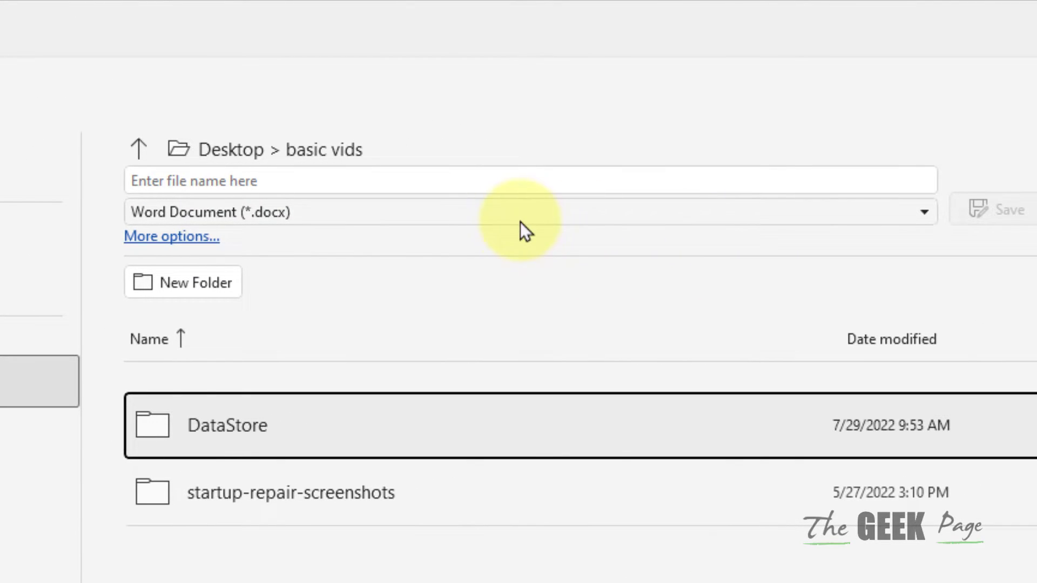
pyautogui.click(323, 222)
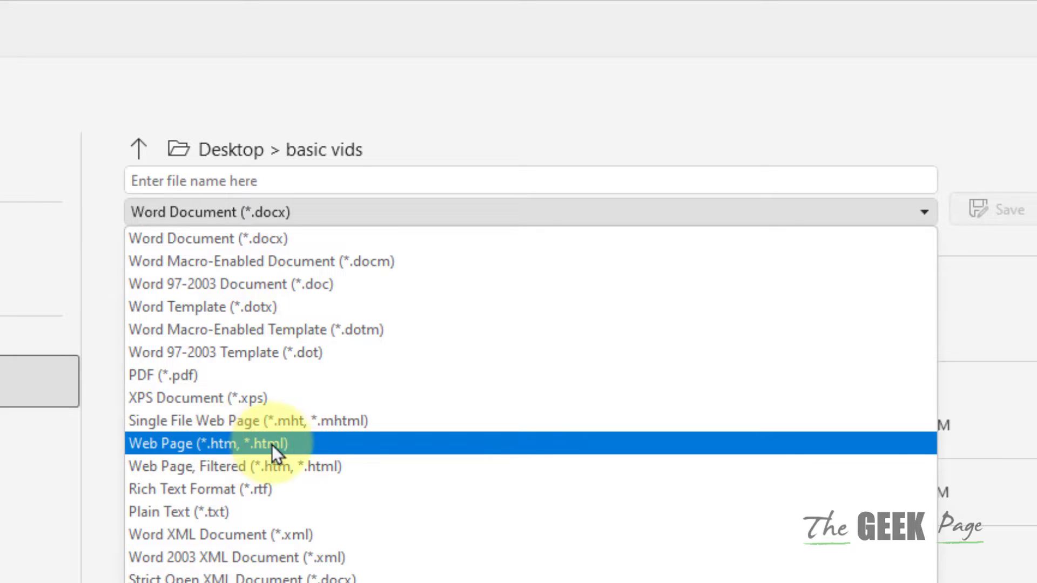
pyautogui.click(285, 449)
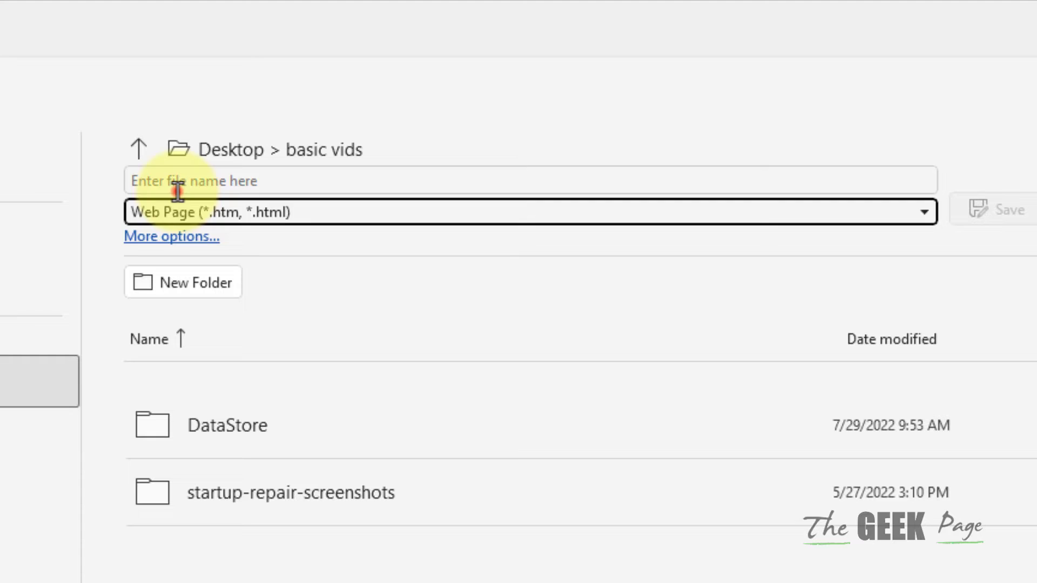
# - Save the newsletter as web page 'imageword' and accept the compatibility warning
pyautogui.click(179, 189)
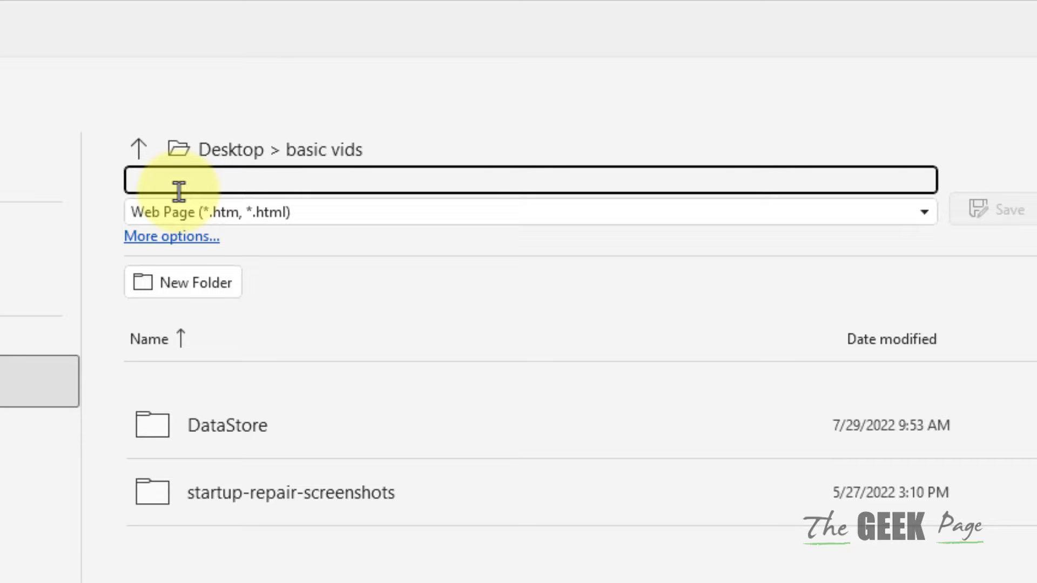
pyautogui.write('imageword')
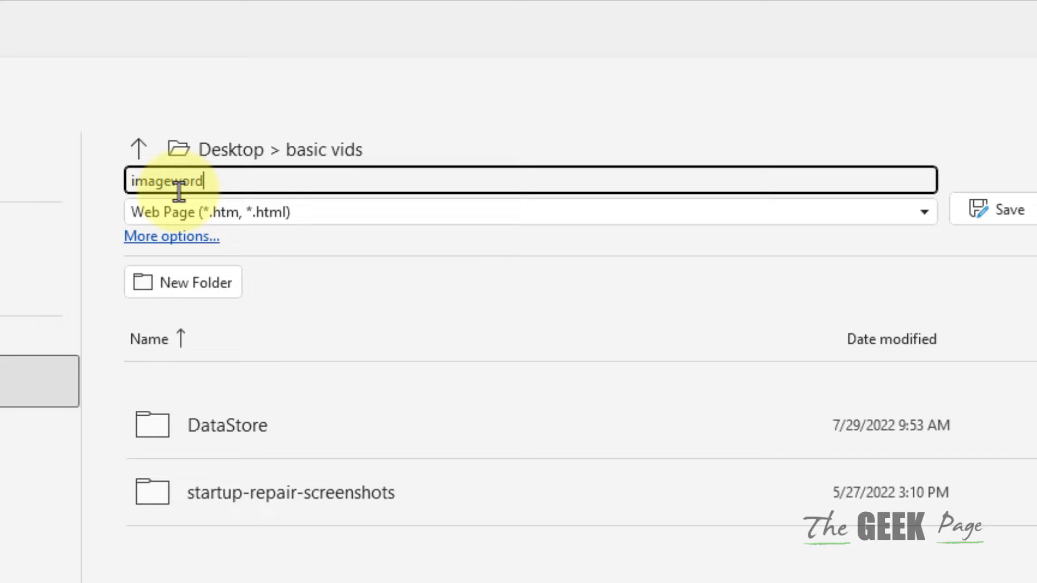
pyautogui.click(1000, 221)
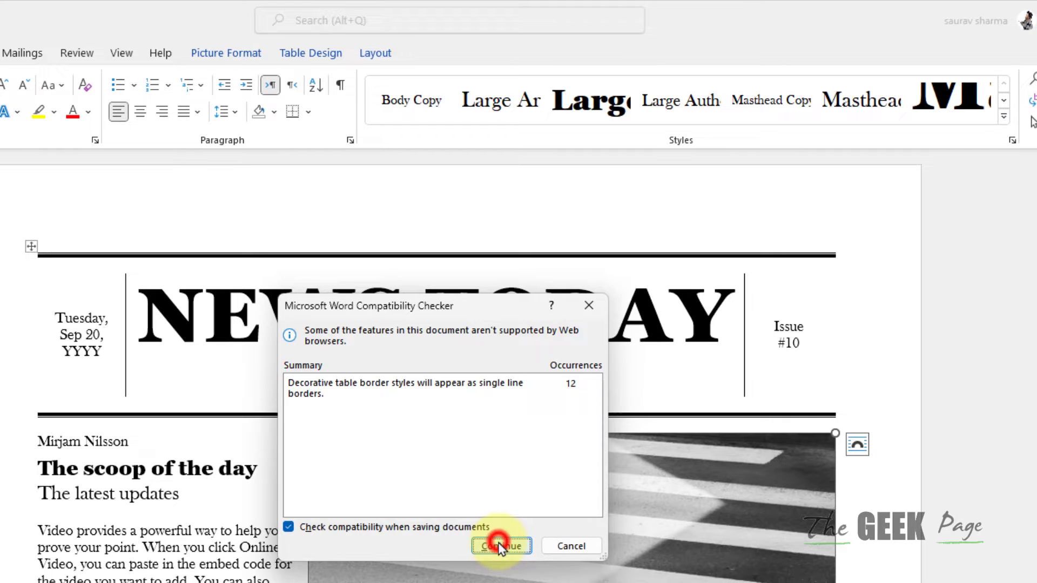
pyautogui.click(499, 546)
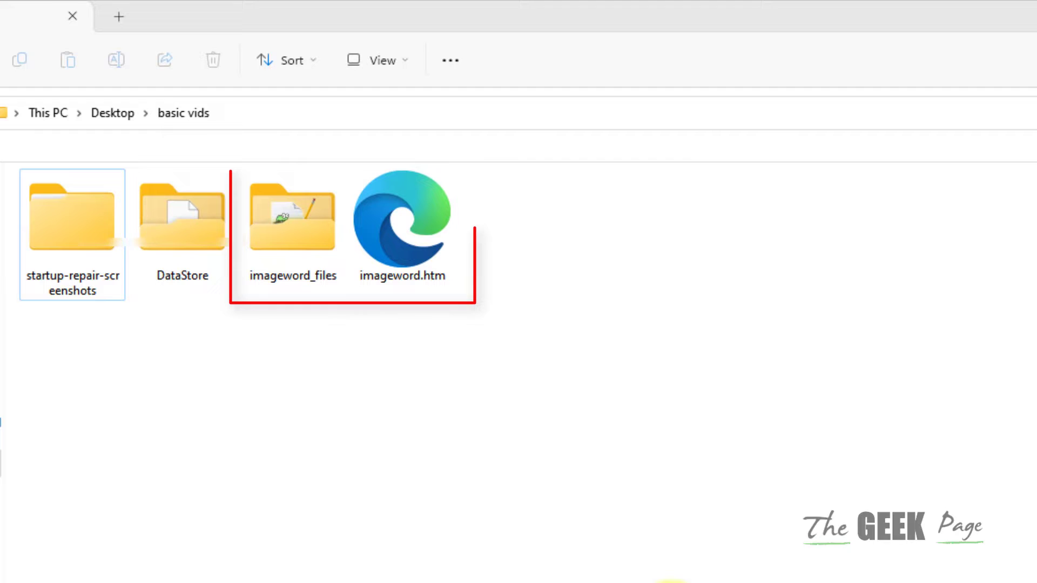
pyautogui.click(413, 227)
pyautogui.keyDown('ctrl'); pyautogui.click(294, 251); pyautogui.keyUp('ctrl')
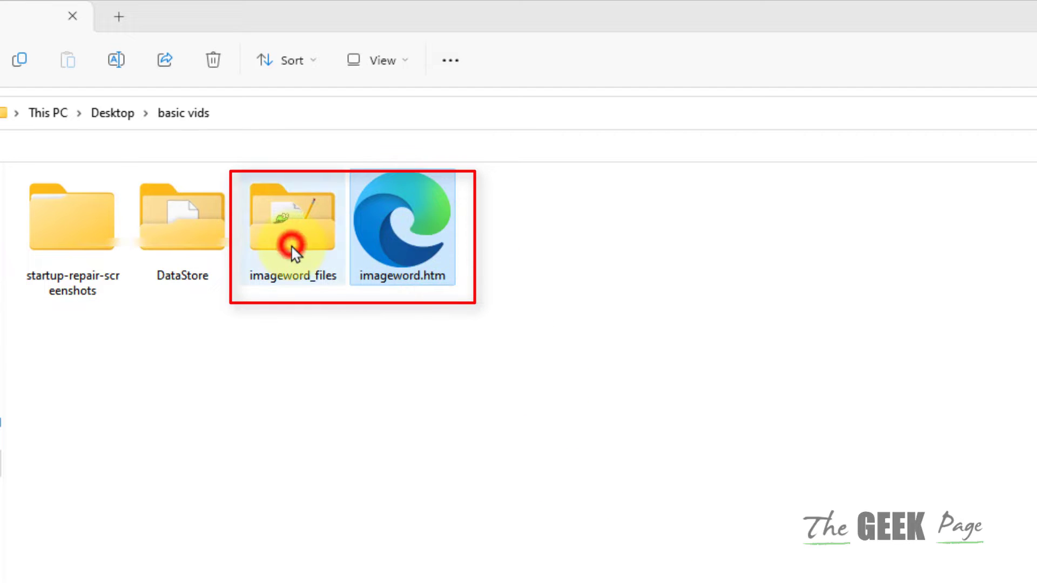
pyautogui.click(437, 231)
pyautogui.click(504, 378)
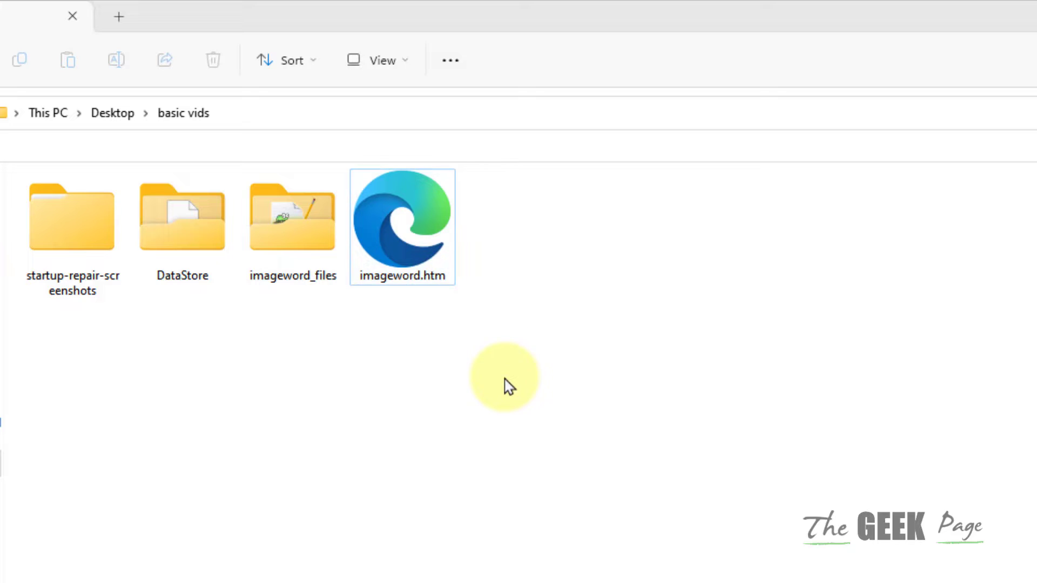
pyautogui.click(289, 257)
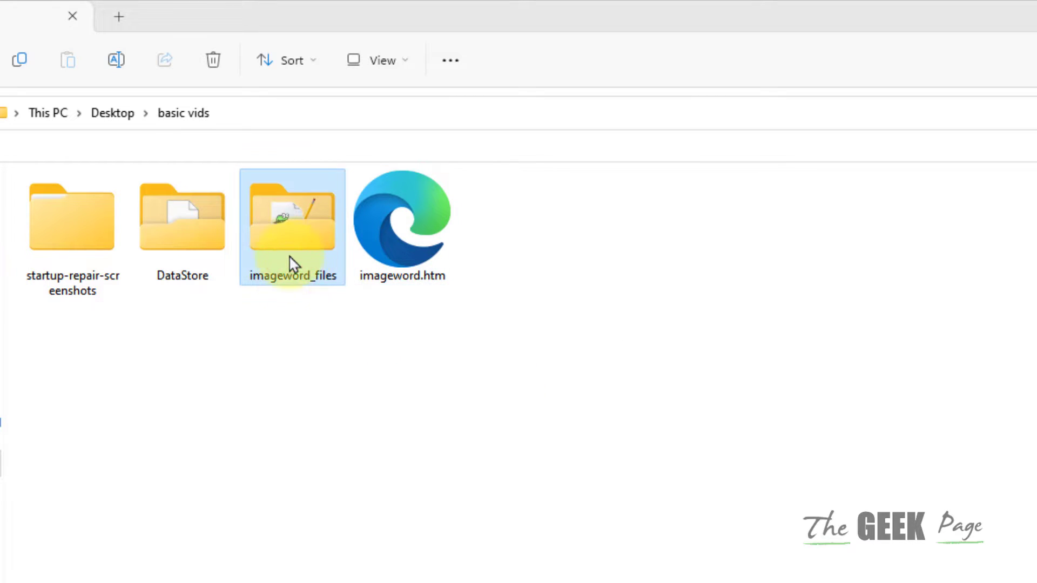
pyautogui.moveTo(504, 316); pyautogui.dragTo(402, 360)
pyautogui.doubleClick(300, 246)
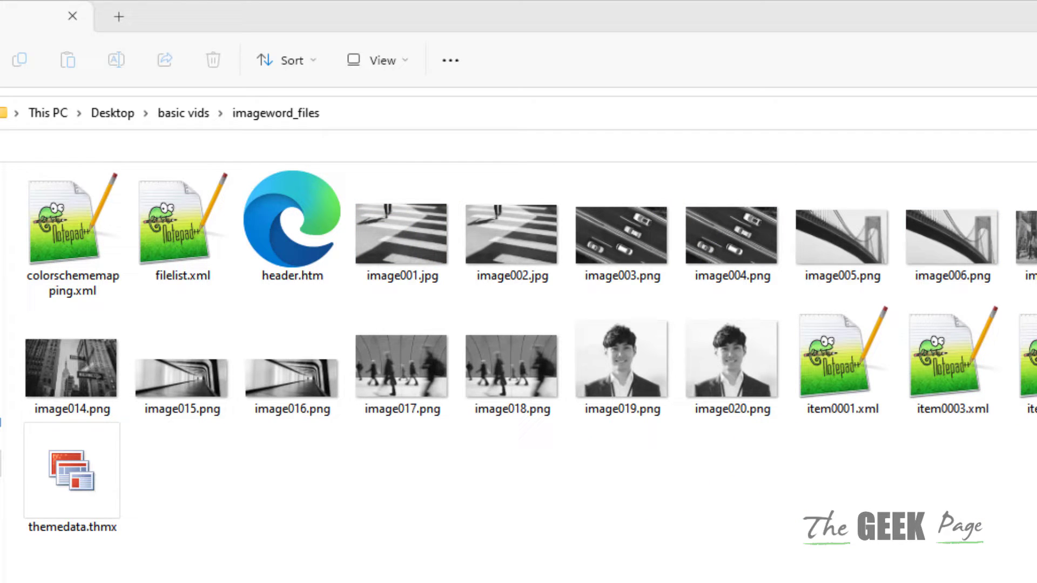
pyautogui.moveTo(709, 377); pyautogui.dragTo(499, 199)
pyautogui.click(717, 546)
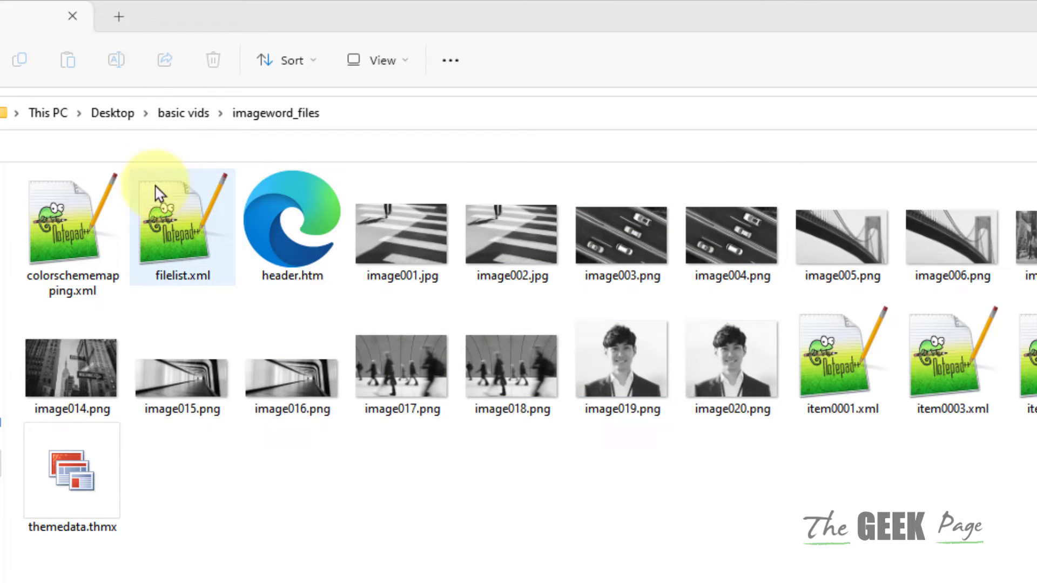
pyautogui.click(166, 111)
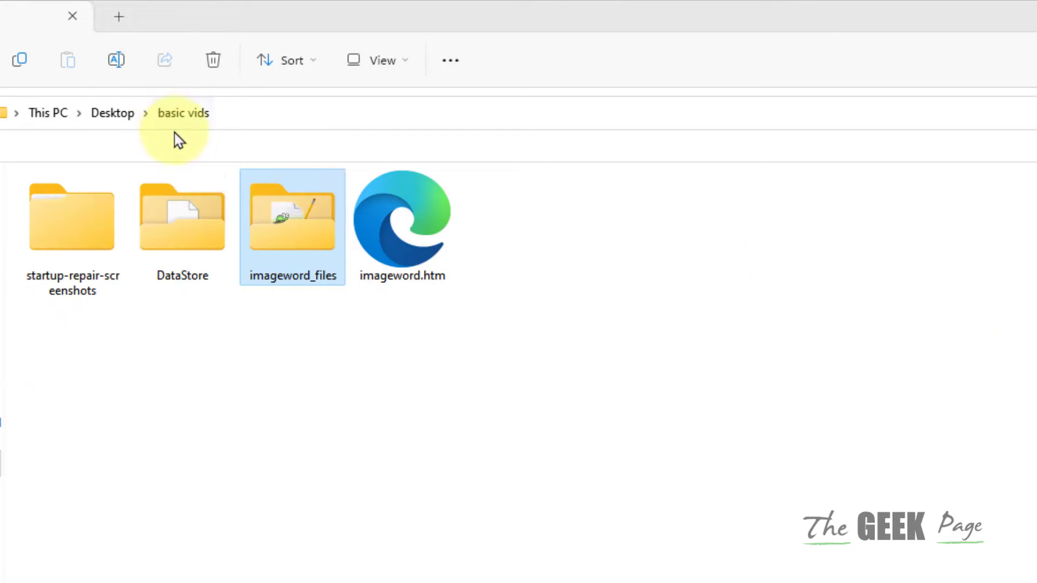
pyautogui.click(761, 546)
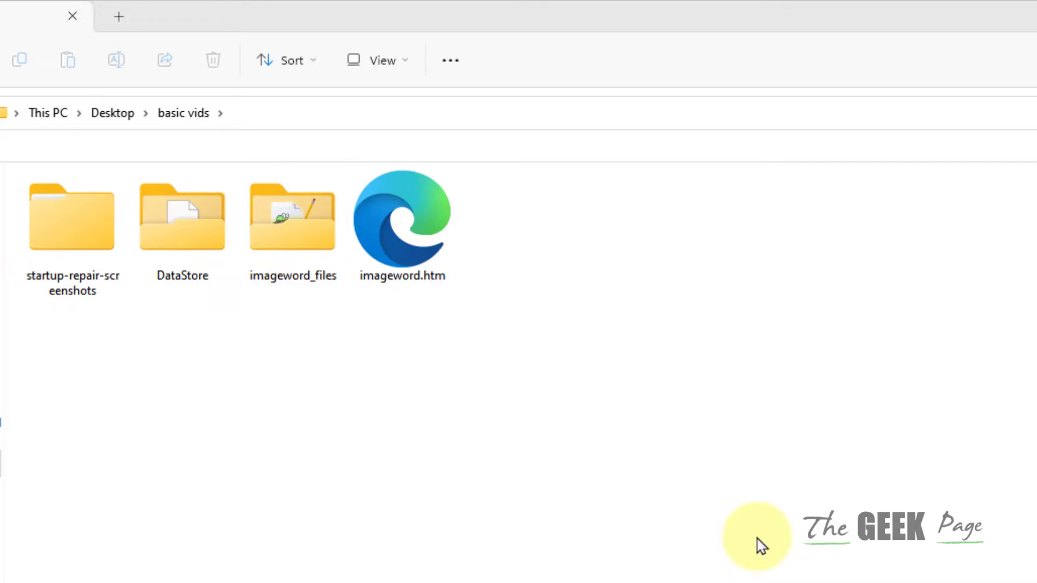
# - Return to the Word newsletter, scroll page 1, and bring up the File start page
pyautogui.click(119, 460)
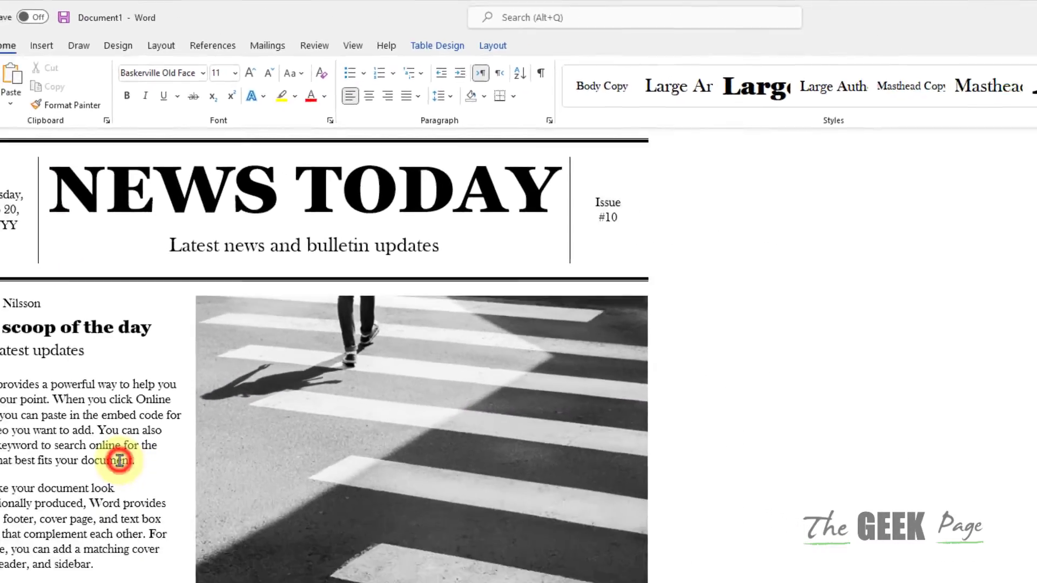
pyautogui.scroll(-15, 361, 504)
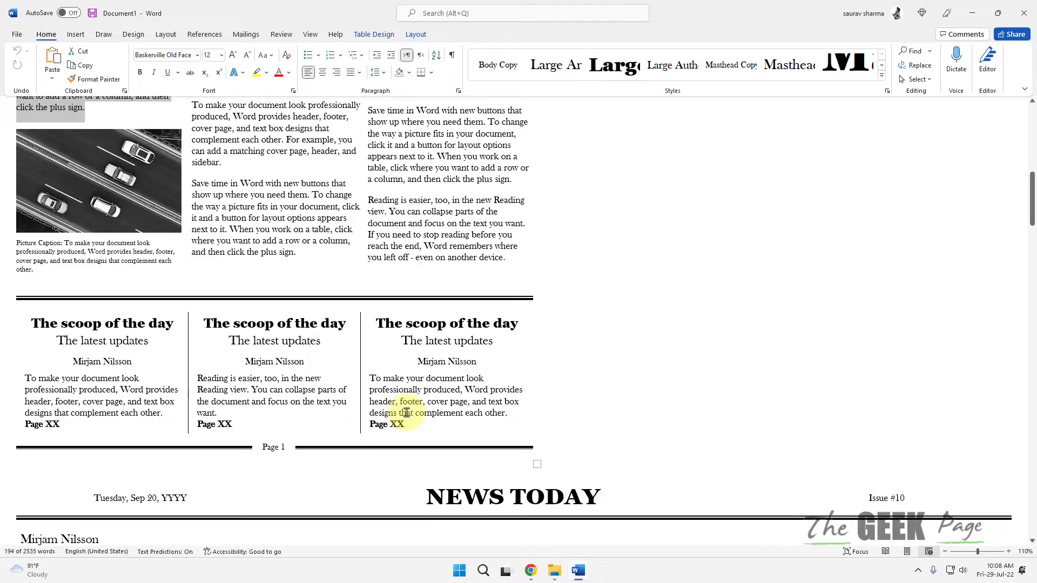
pyautogui.scroll(12, 406, 412)
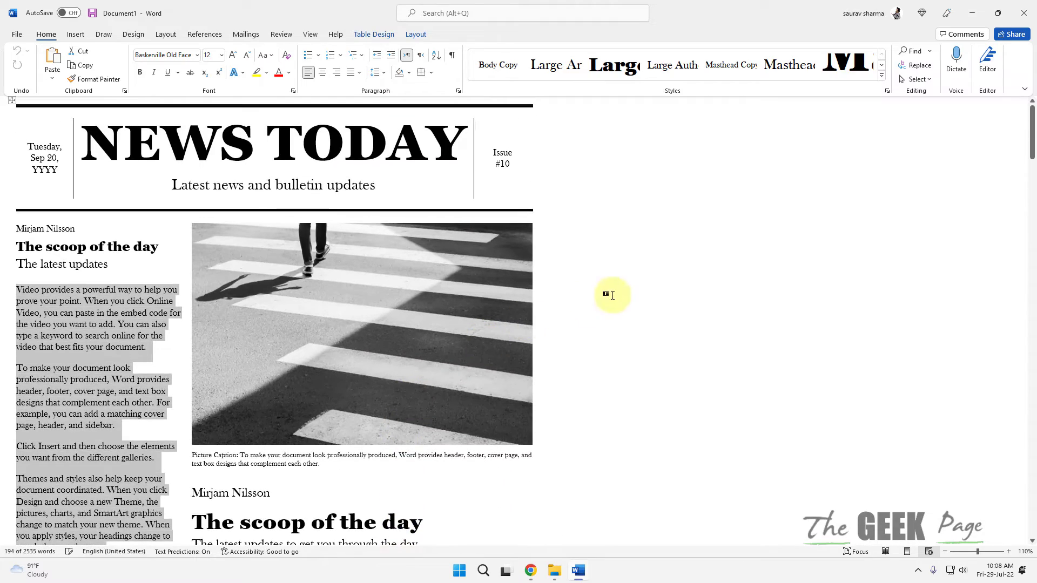
pyautogui.click(612, 295)
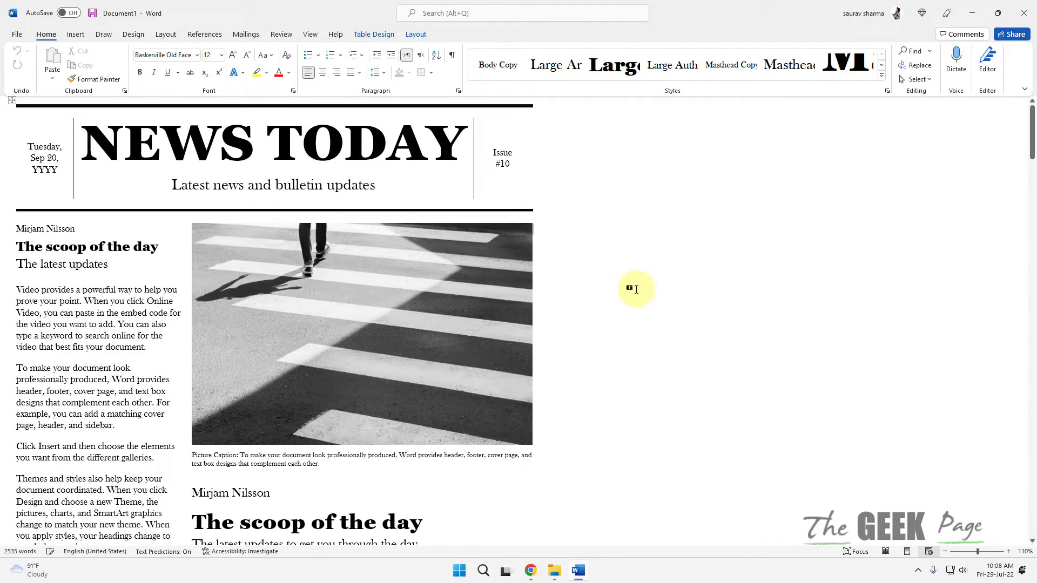
pyautogui.click(26, 39)
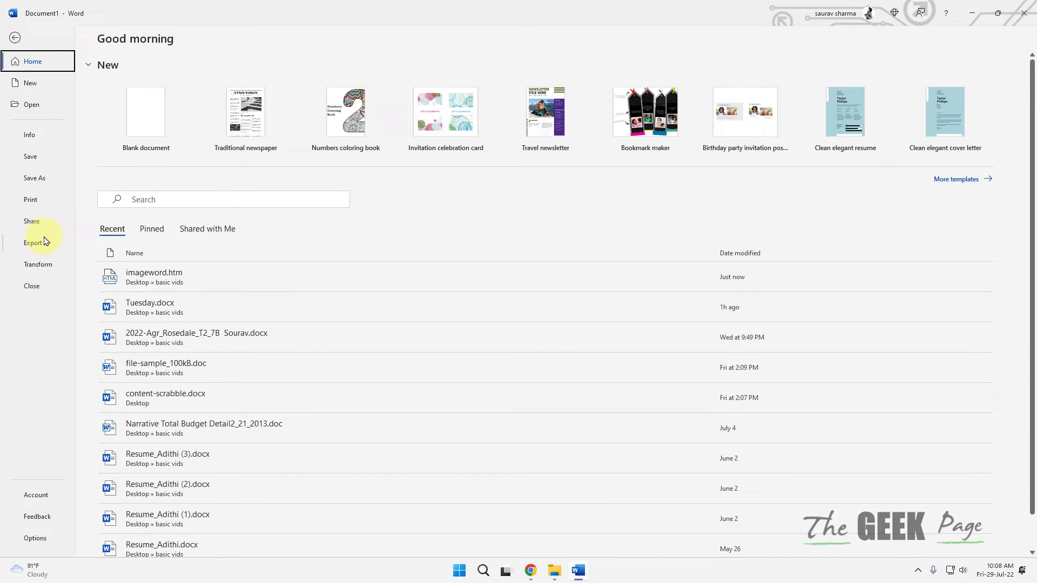
# - Save the newsletter as Word document imageword.docx in the basic vids folder
pyautogui.click(51, 175)
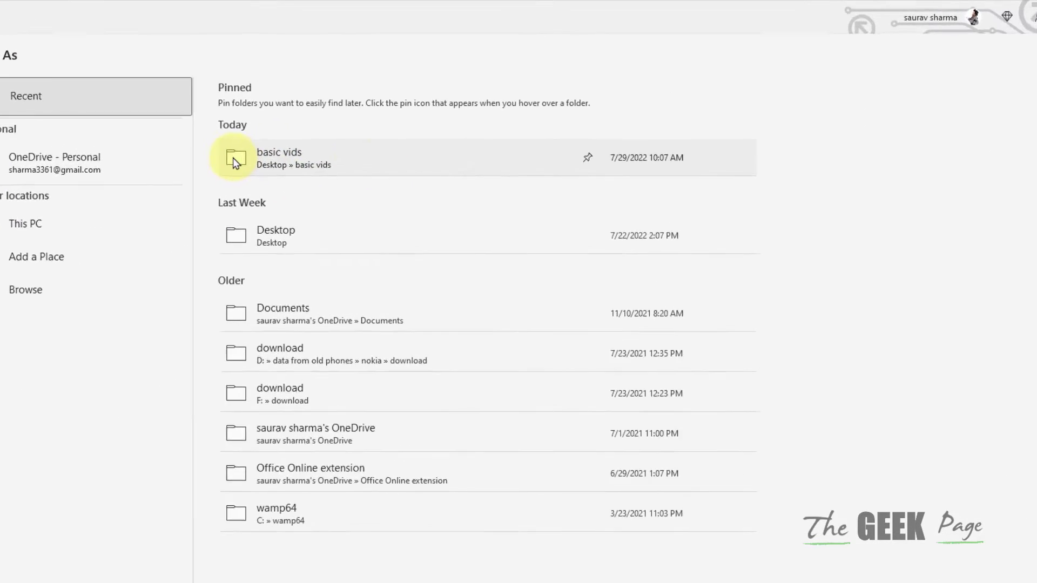
pyautogui.click(335, 228)
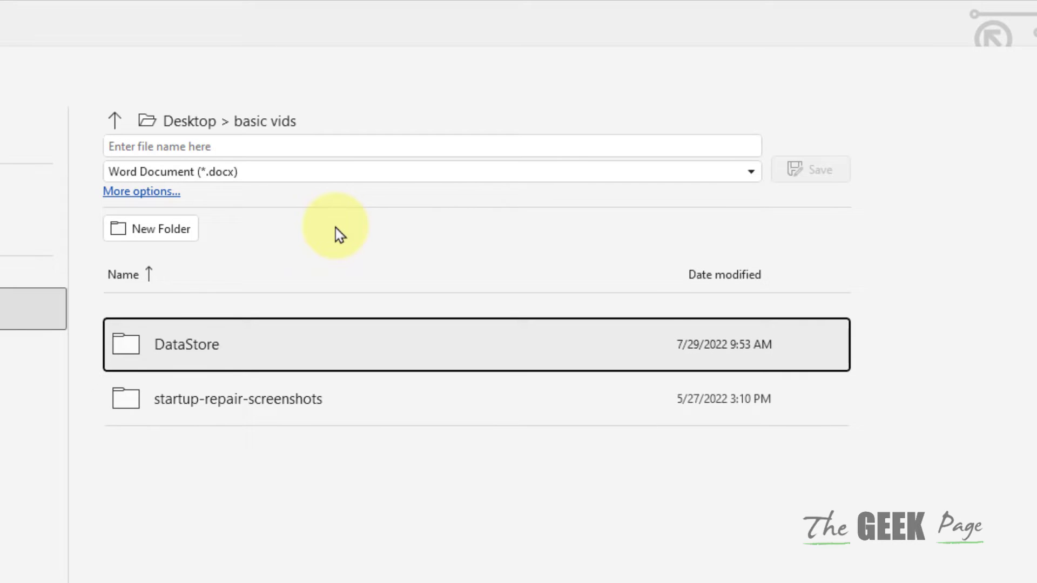
pyautogui.click(240, 144)
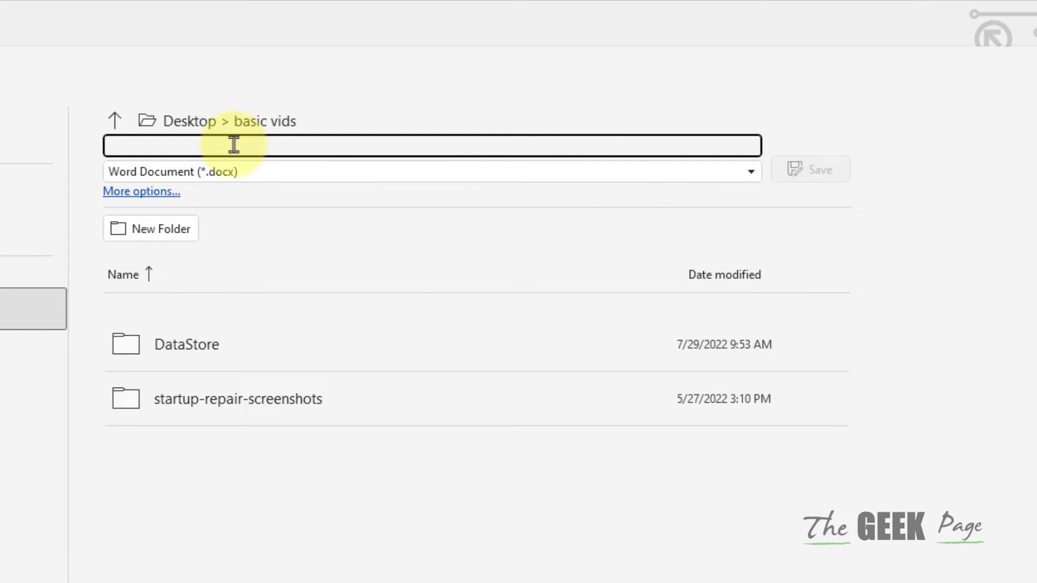
pyautogui.write('imageword')
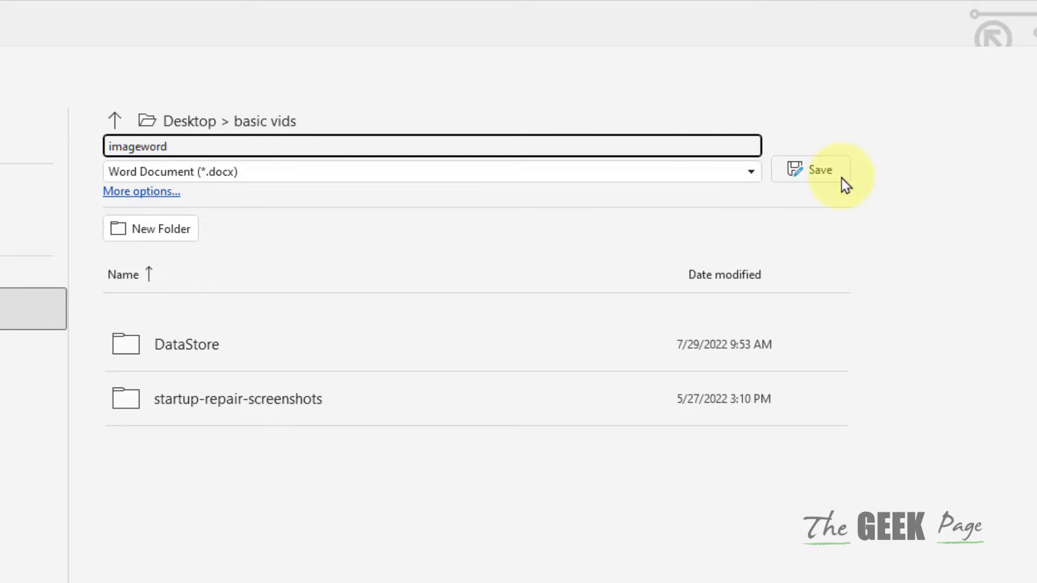
pyautogui.click(840, 178)
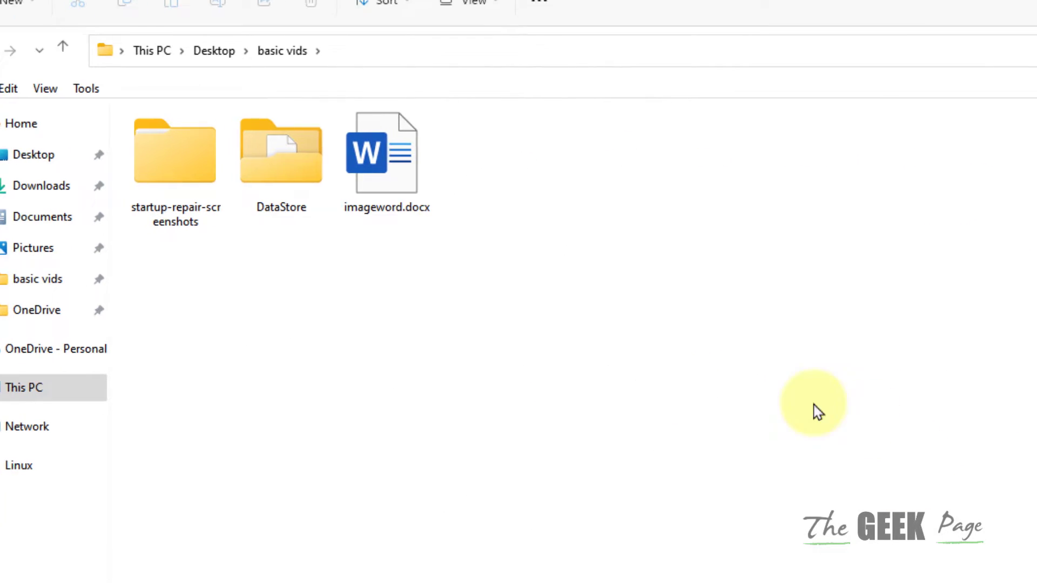
# - Select imageword.docx in basic vids, then bring up Windows search
pyautogui.click(404, 174)
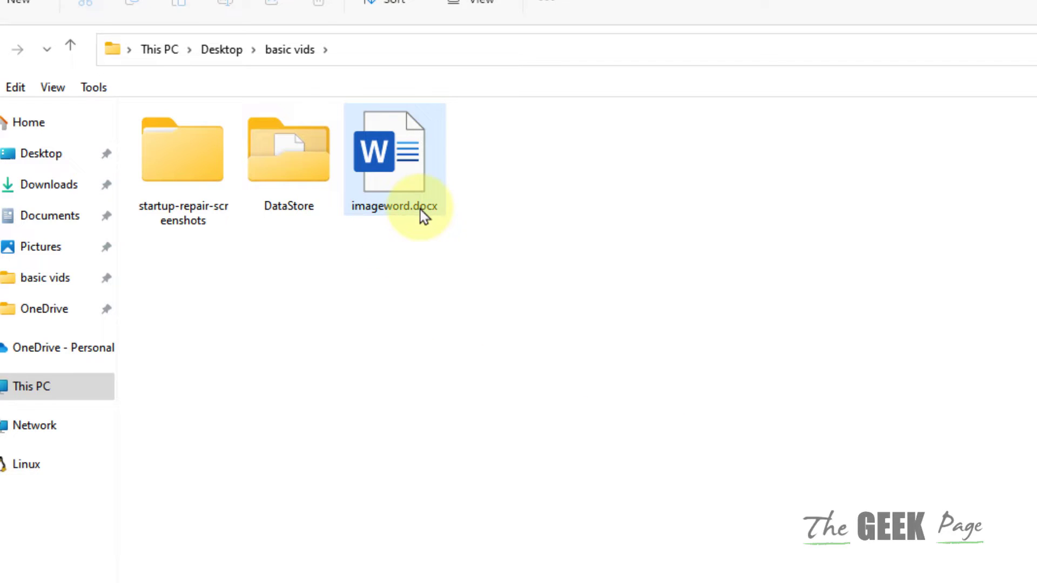
pyautogui.moveTo(420, 215)
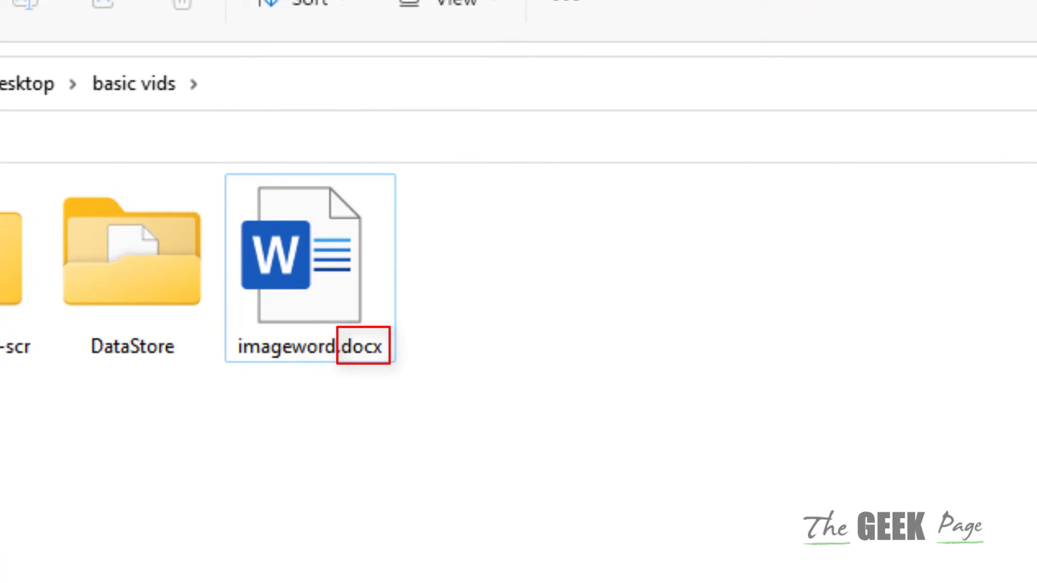
pyautogui.press('super+s')
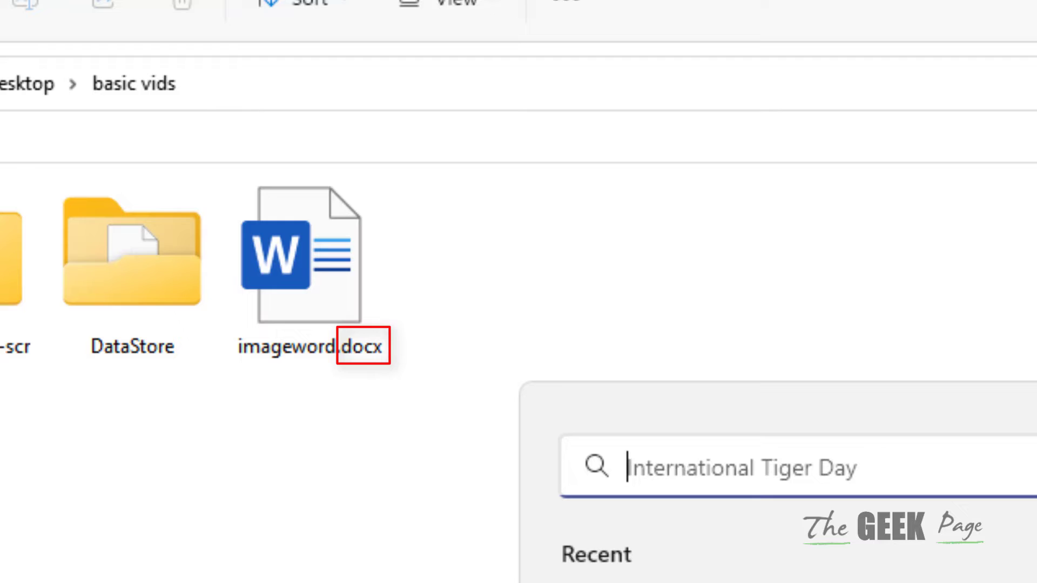
# - Uncheck 'Hide extensions for known file types' in File Explorer Options and apply it
pyautogui.write('fil')
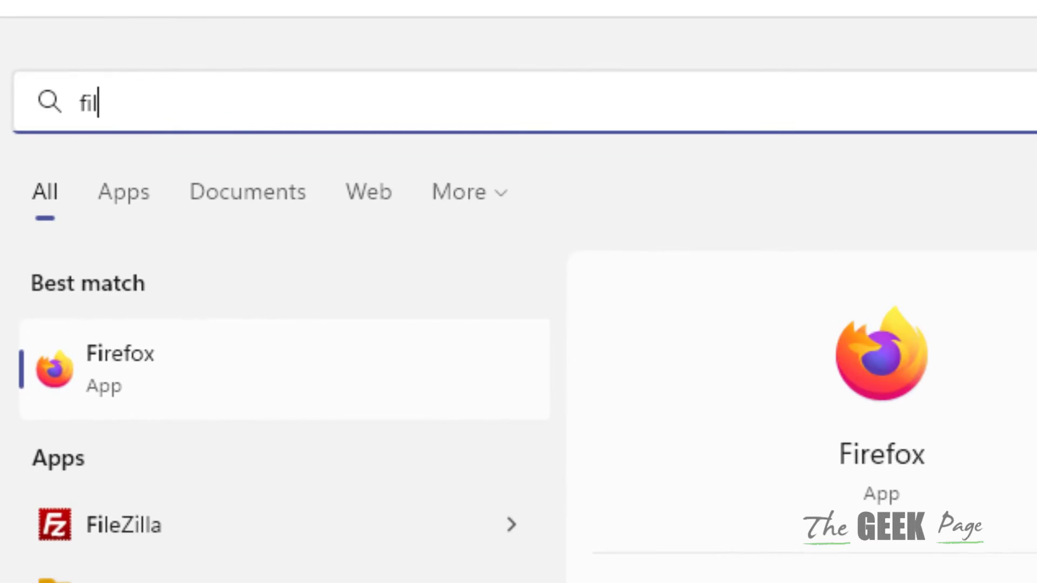
pyautogui.write('e explorer')
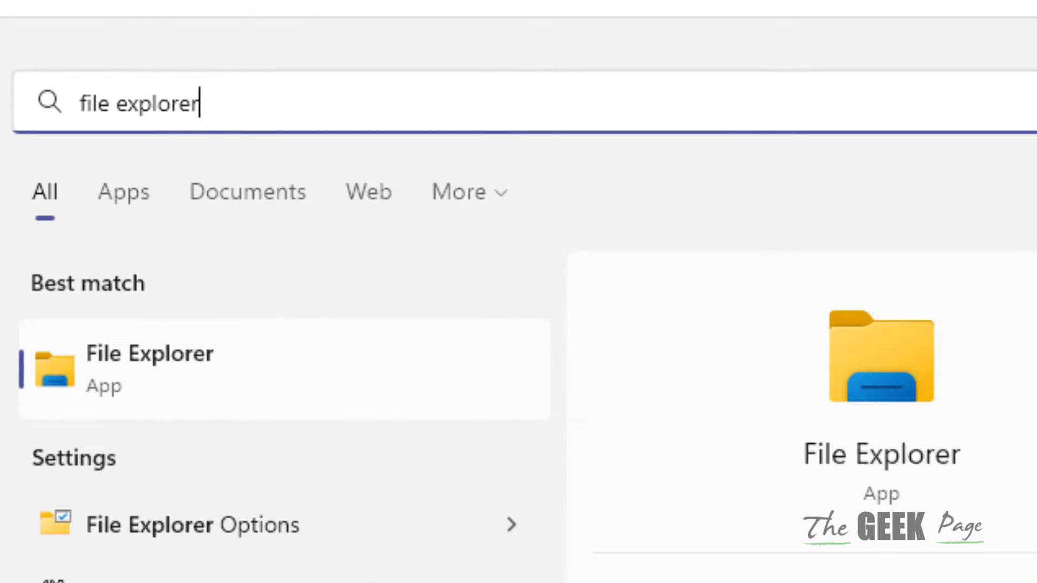
pyautogui.write(' options')
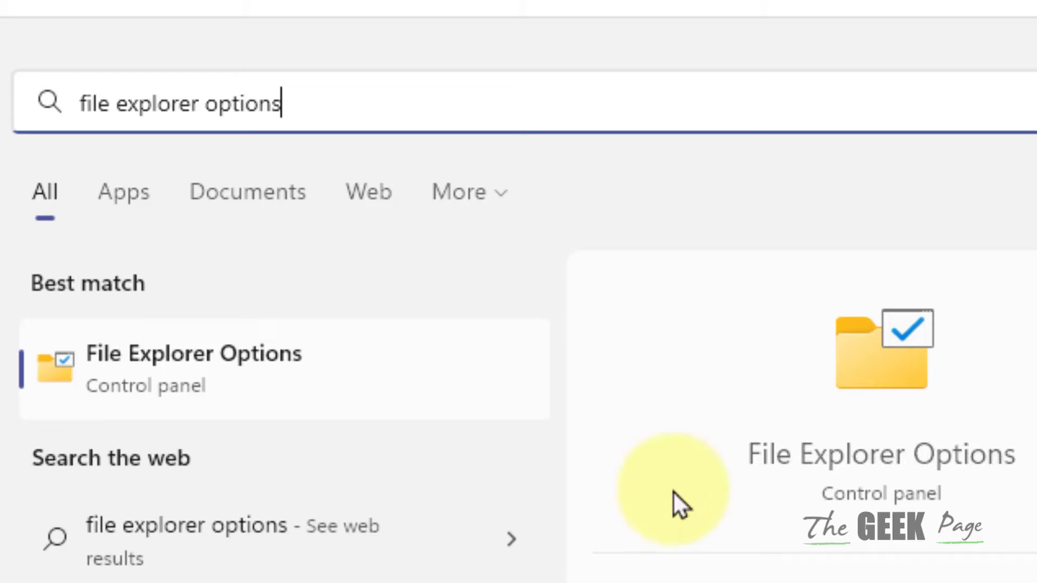
pyautogui.click(261, 390)
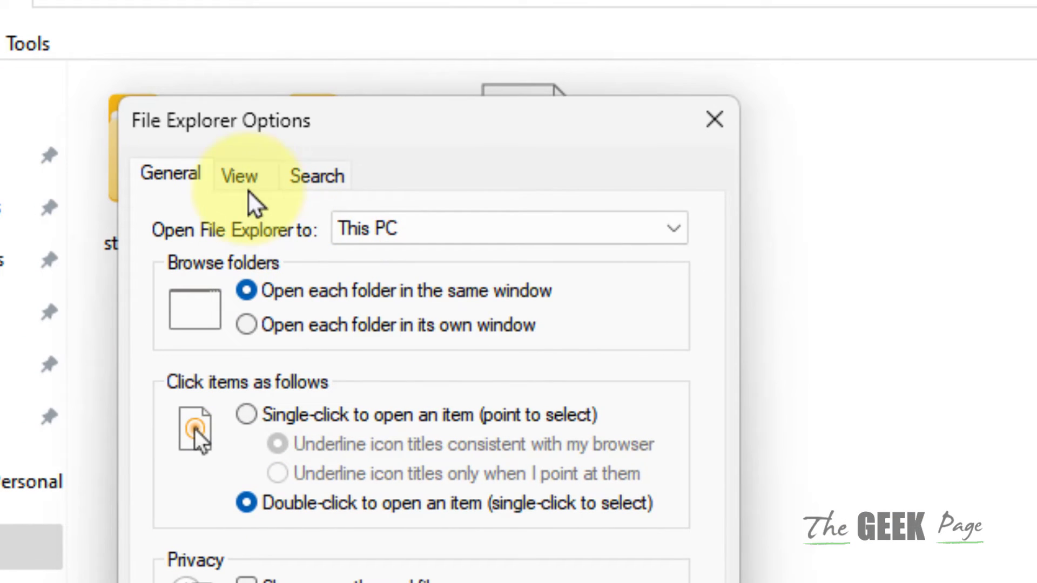
pyautogui.click(244, 189)
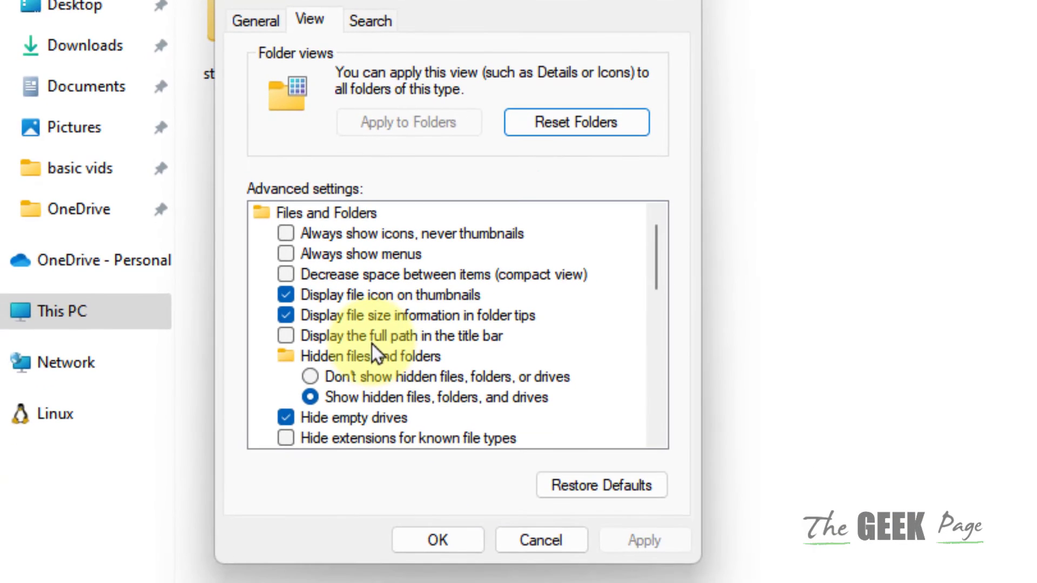
pyautogui.moveTo(652, 274); pyautogui.dragTo(652, 286)
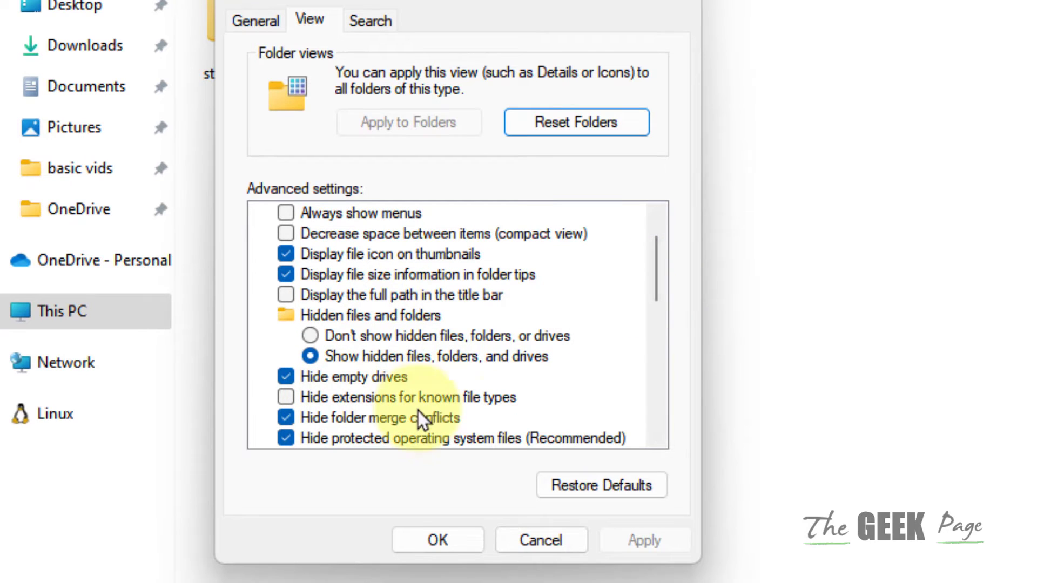
pyautogui.click(288, 402)
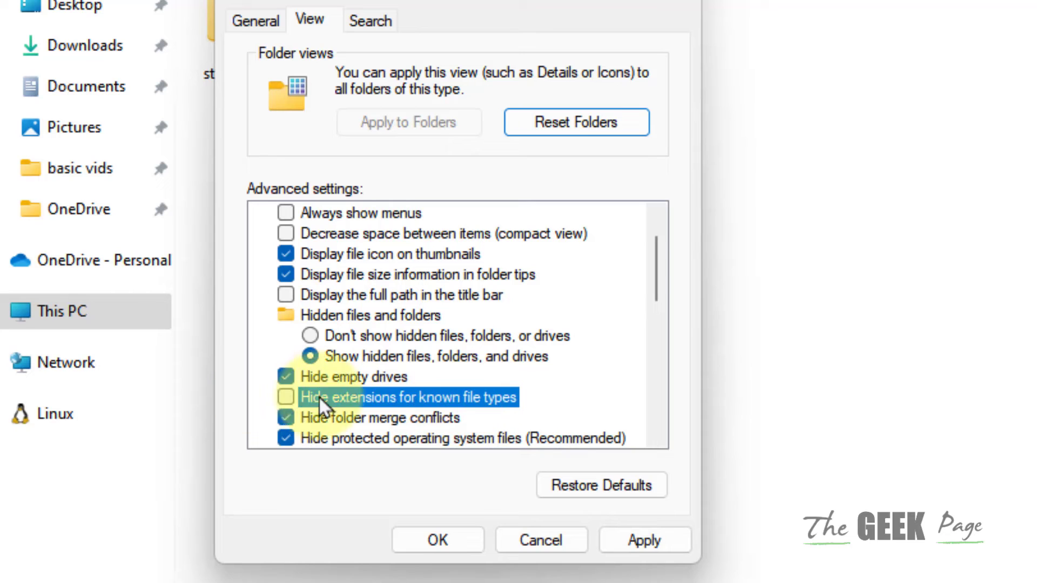
pyautogui.click(626, 540)
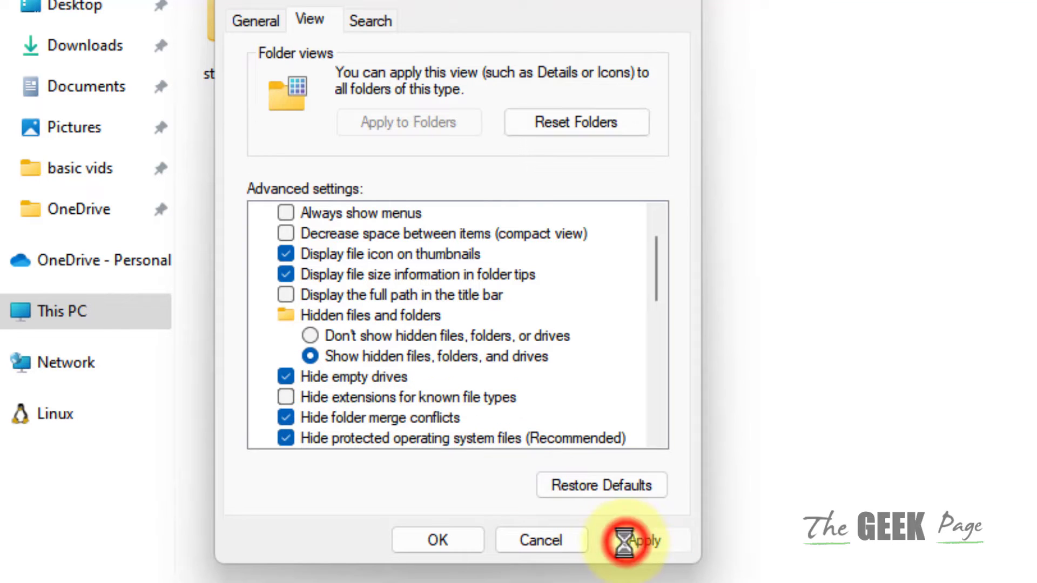
pyautogui.click(455, 554)
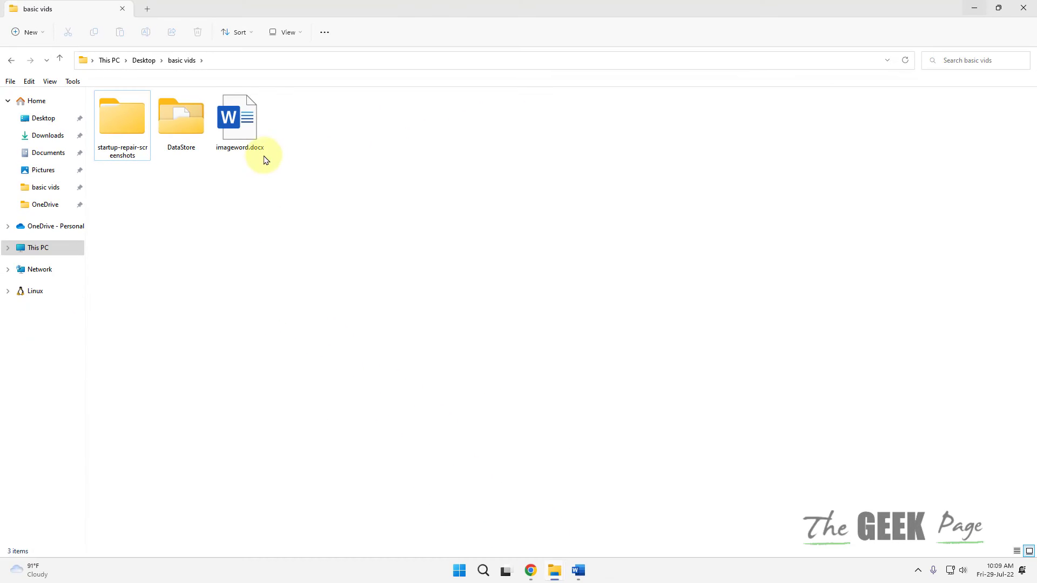
# - Rename imageword.docx by replacing its .docx extension with .zip
pyautogui.click(244, 151)
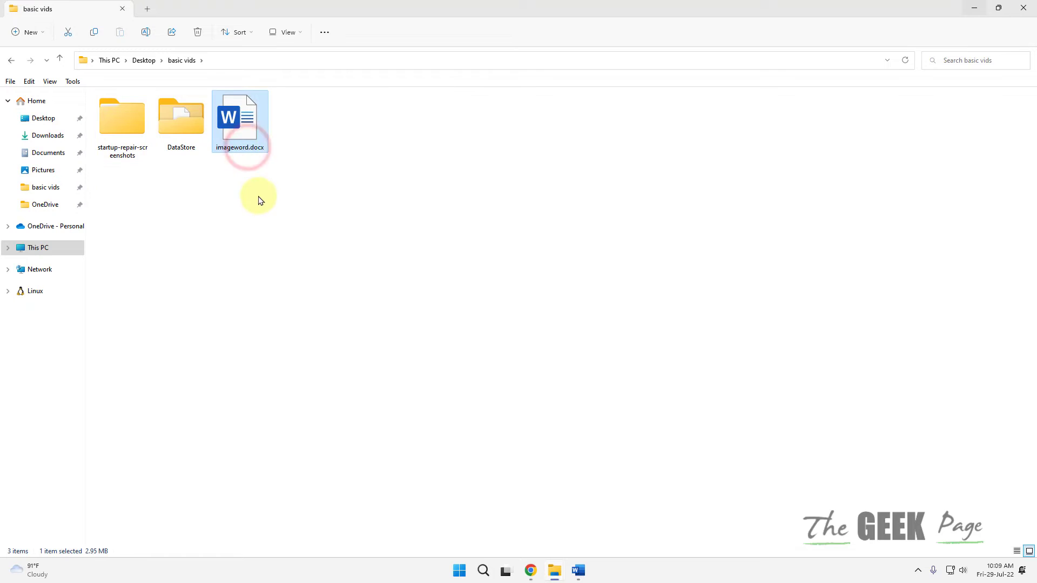
pyautogui.rightClick(252, 149)
pyautogui.click(308, 155)
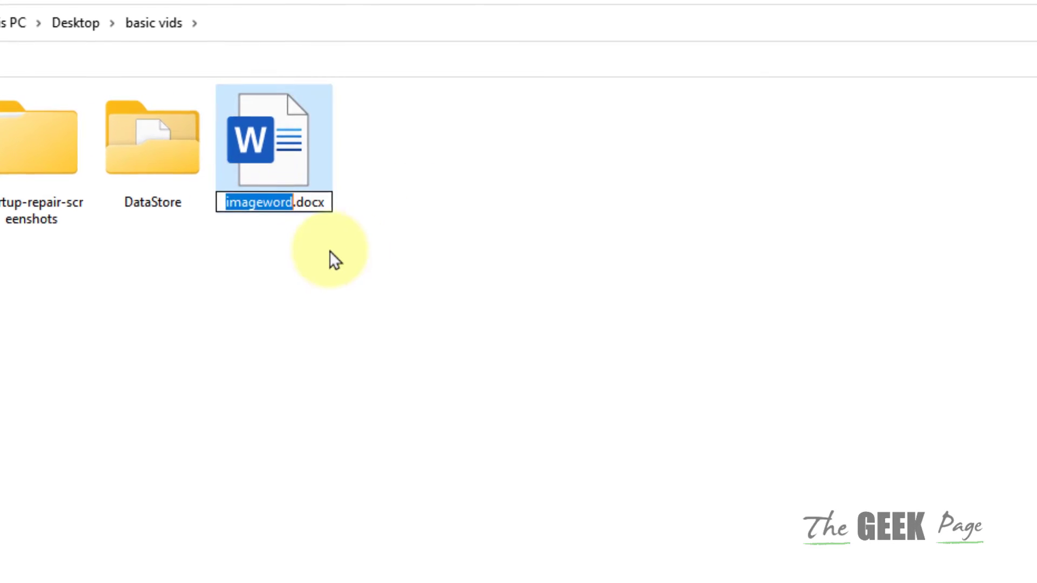
pyautogui.click(325, 204)
pyautogui.moveTo(325, 205); pyautogui.dragTo(308, 205)
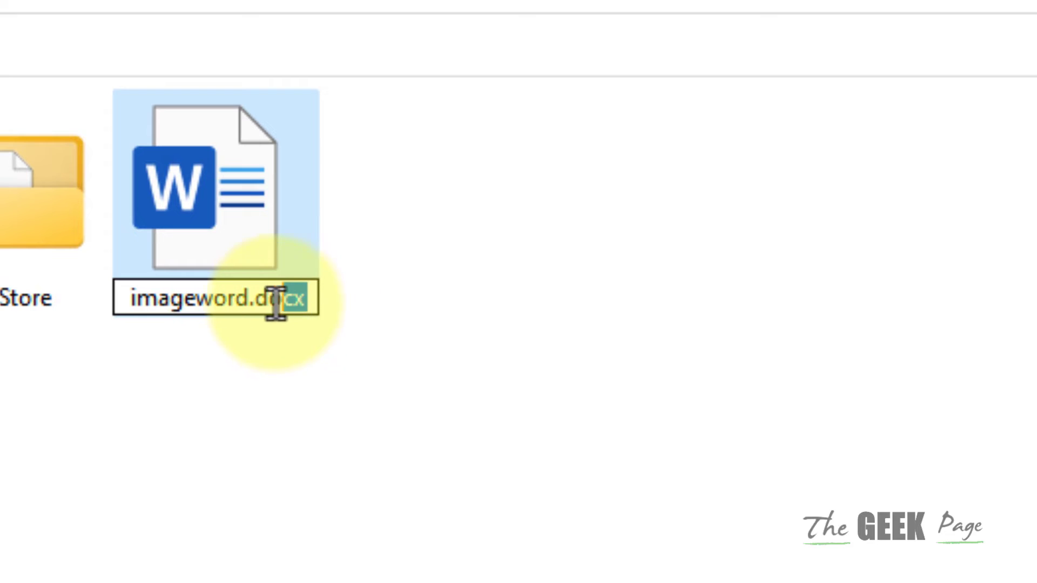
pyautogui.moveTo(276, 302); pyautogui.dragTo(245, 298)
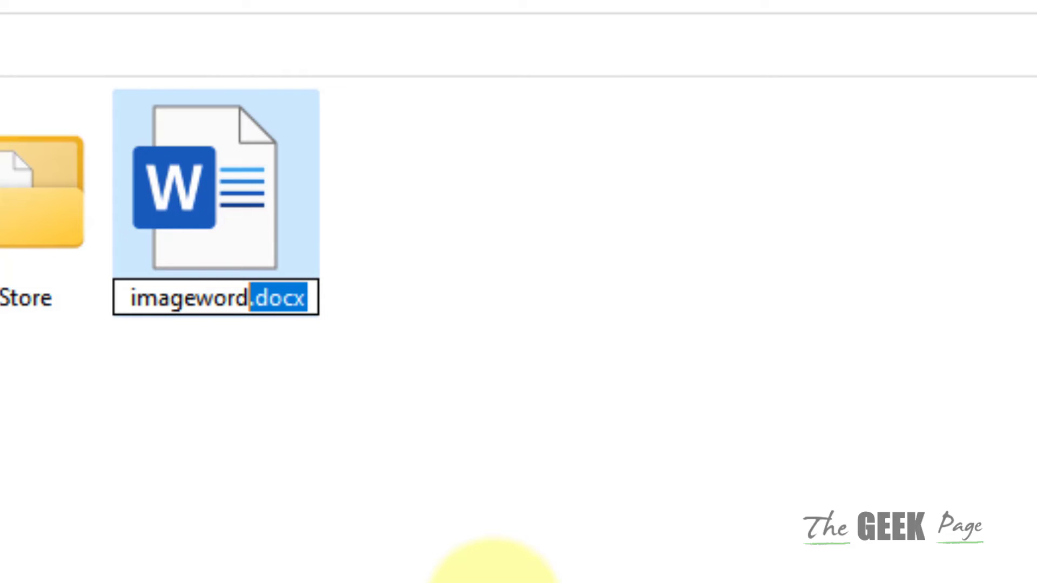
pyautogui.write('.zip')
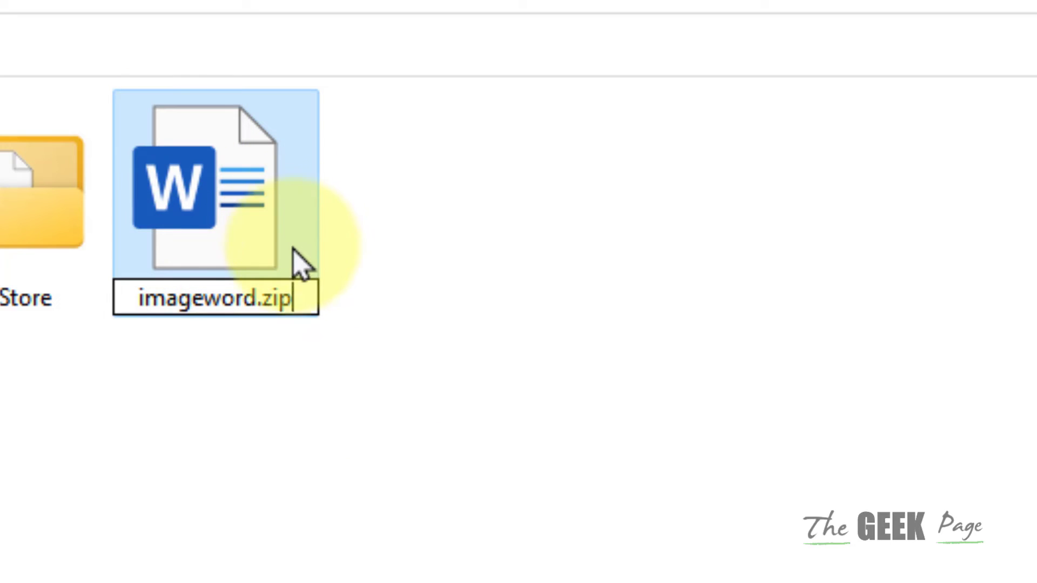
pyautogui.moveTo(298, 310); pyautogui.dragTo(258, 308)
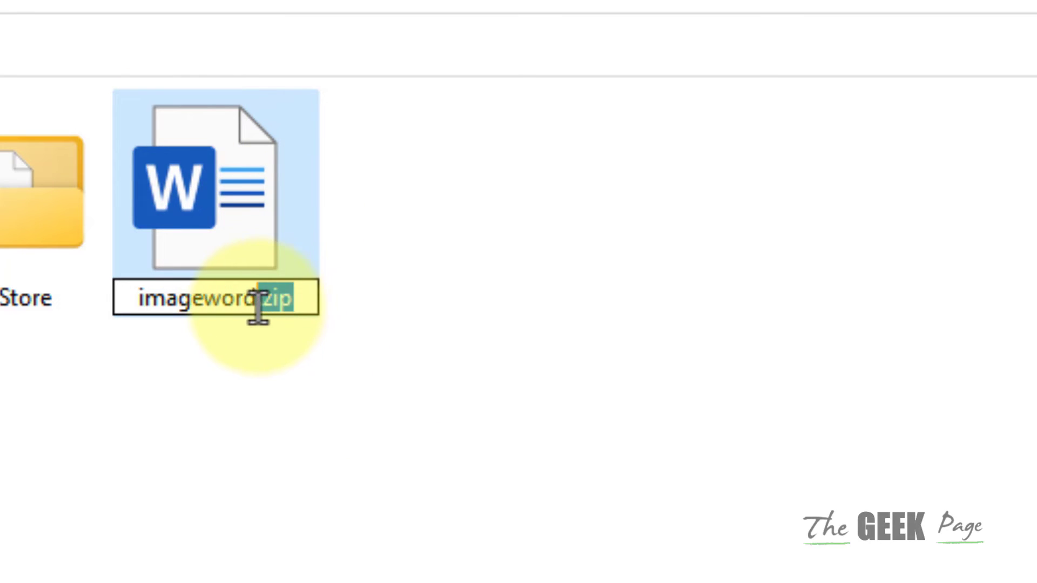
pyautogui.click(510, 414)
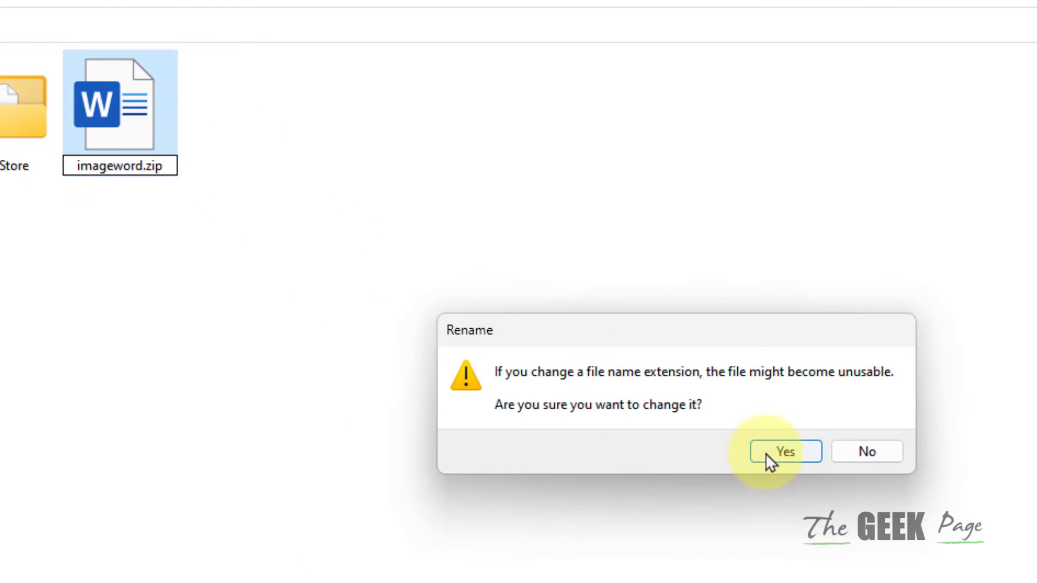
# - Confirm the extension change and retry until Word releases the file, leaving imageword.zip
pyautogui.click(765, 452)
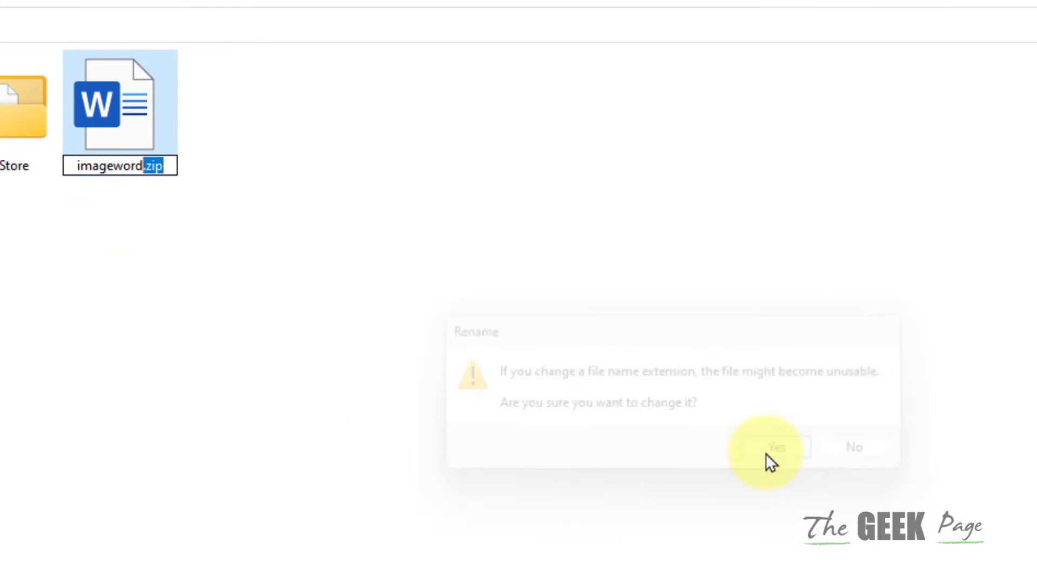
pyautogui.click(749, 548)
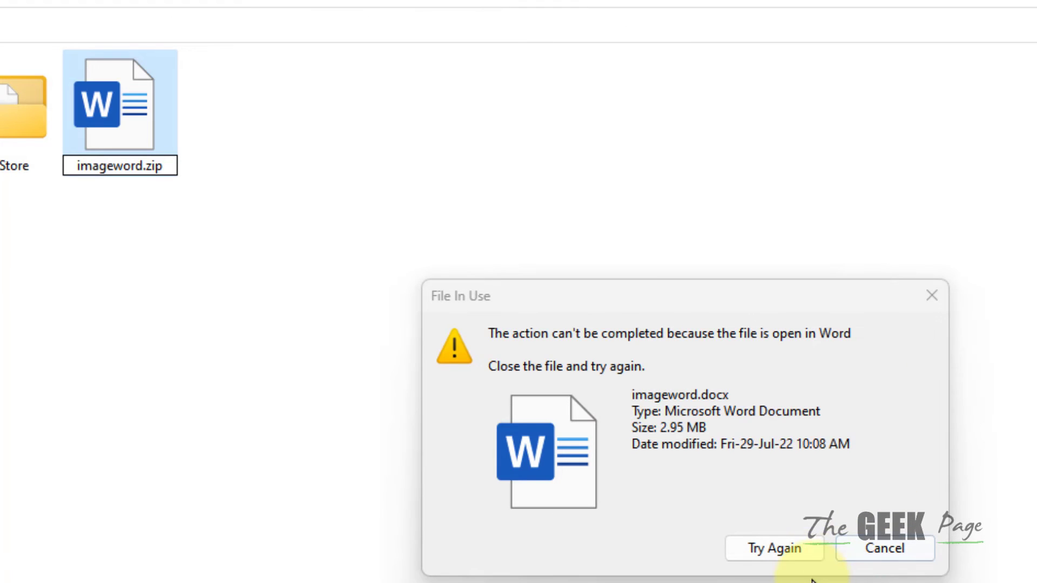
pyautogui.click(797, 551)
pyautogui.click(388, 431)
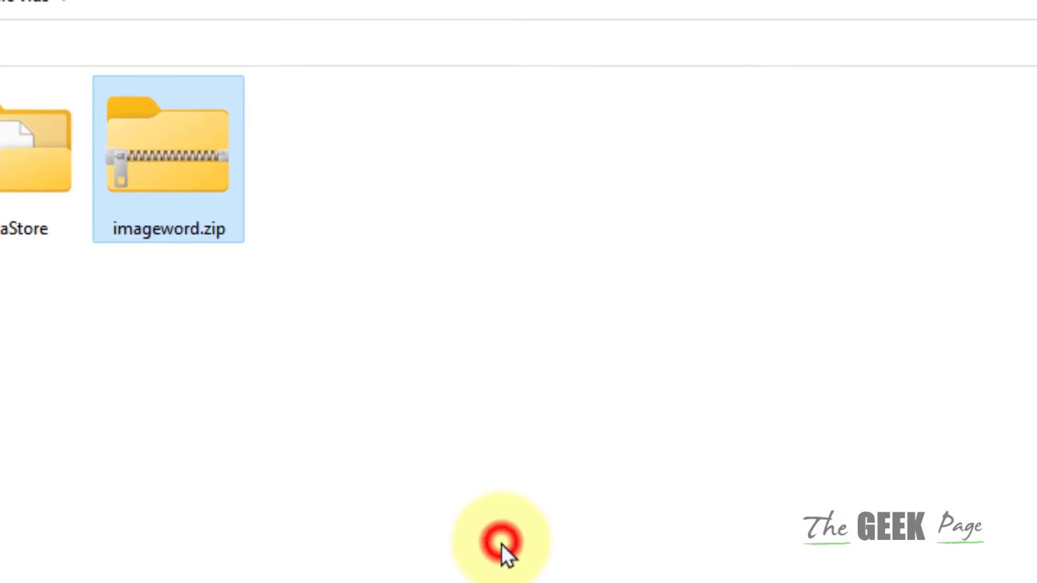
pyautogui.click(142, 118)
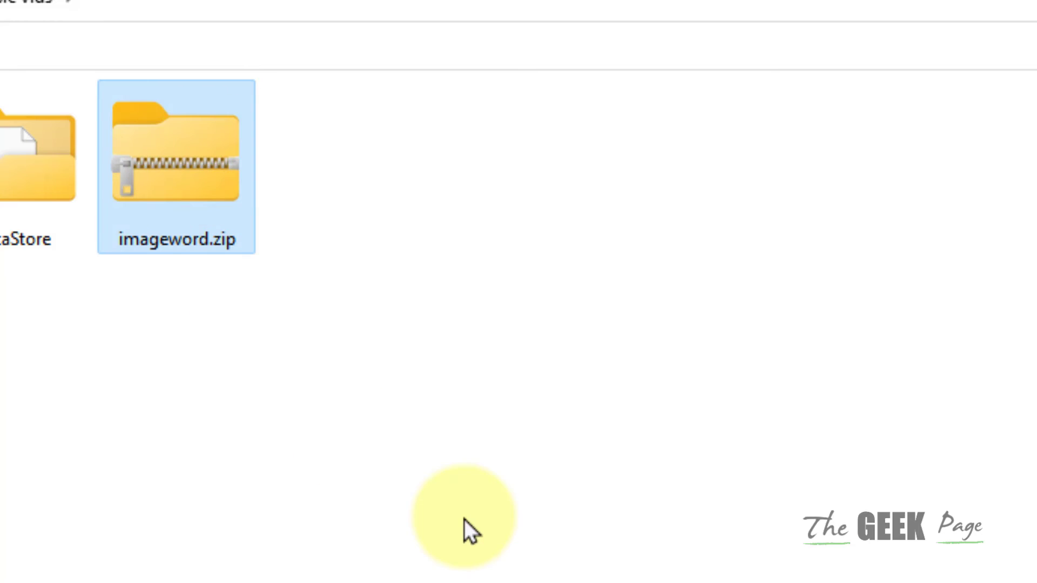
pyautogui.click(465, 519)
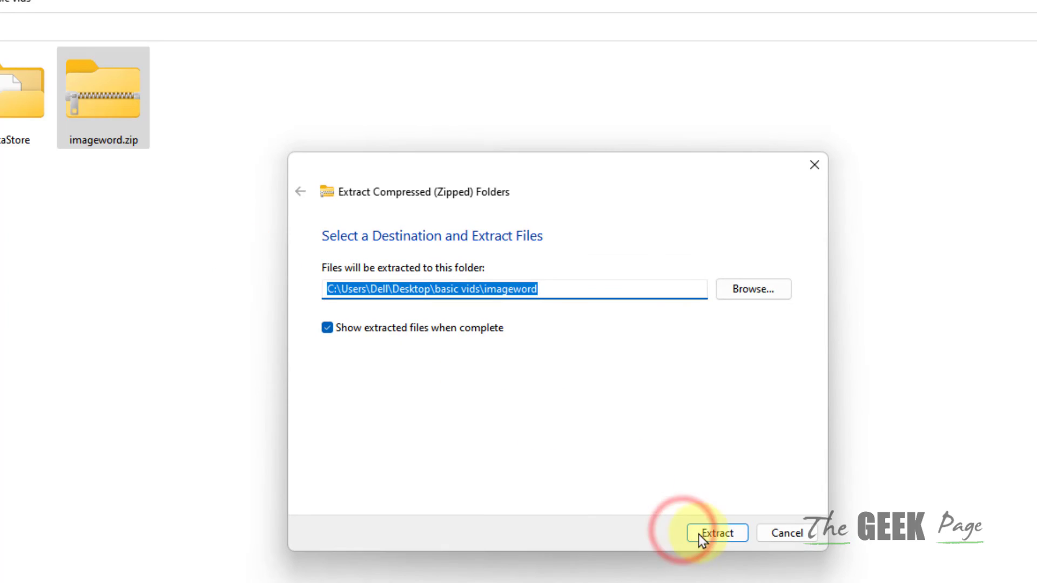
# - Extract imageword.zip into the imageword folder
pyautogui.click(699, 535)
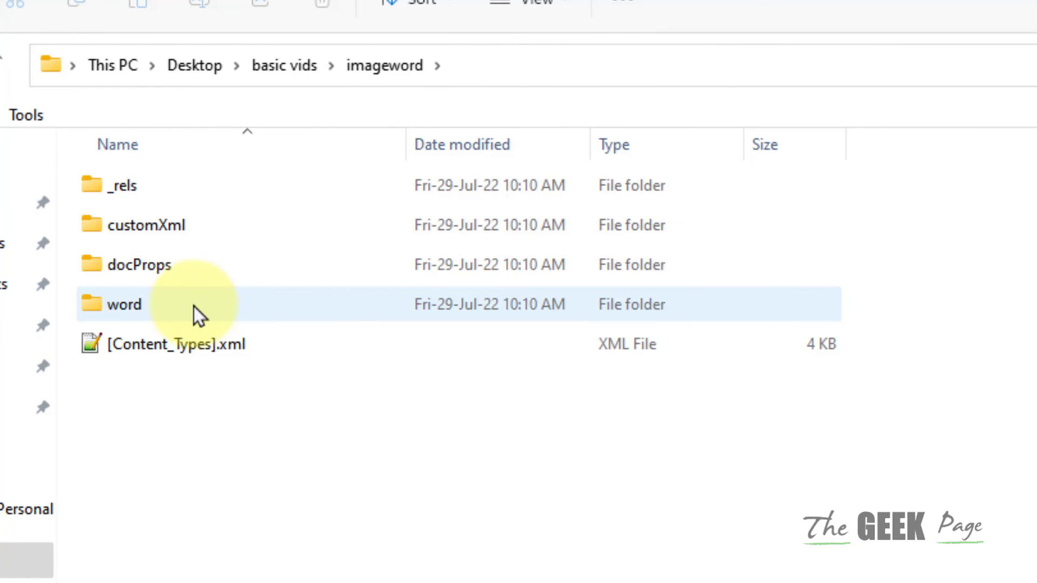
# - Open word > media to view the extracted images, hdphoto1.wdp through image10.png
pyautogui.doubleClick(189, 306)
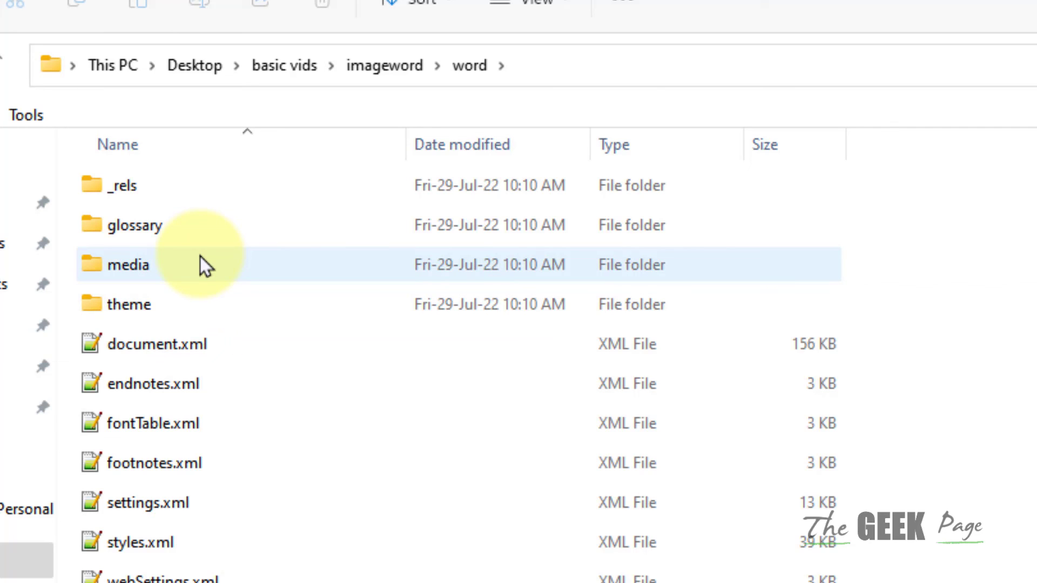
pyautogui.moveTo(200, 256)
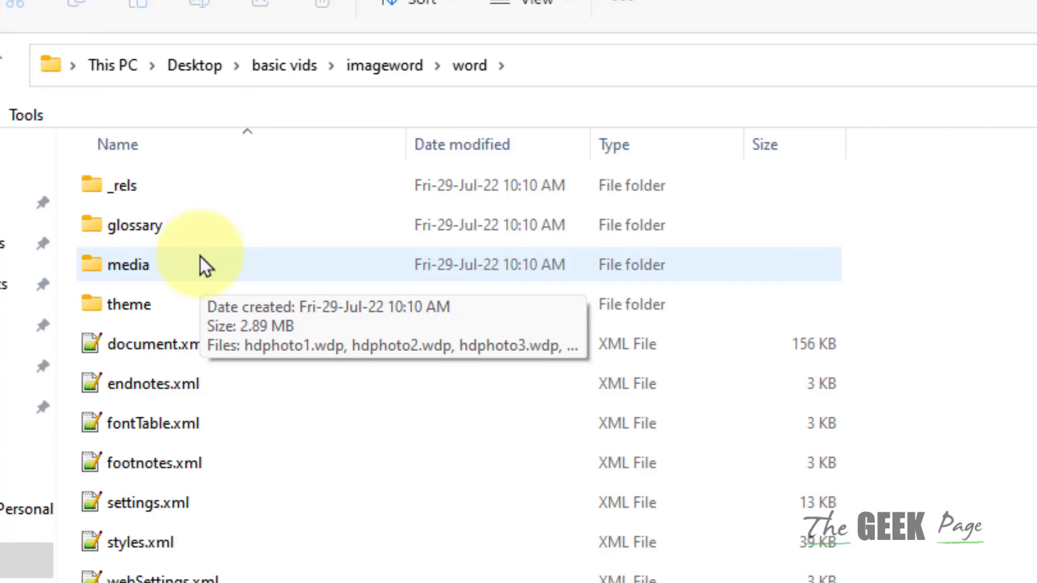
pyautogui.doubleClick(200, 257)
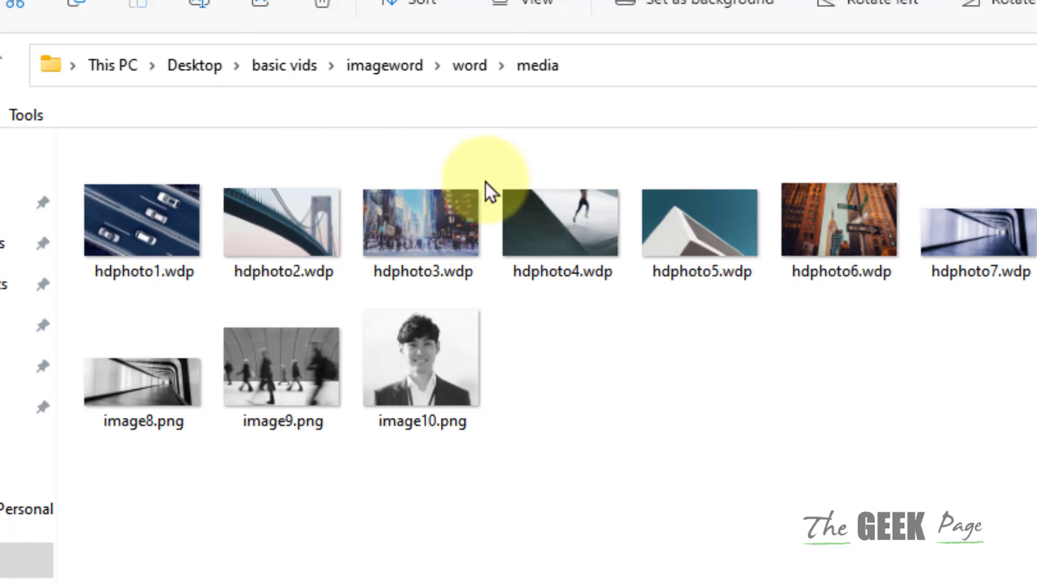
pyautogui.hotkey('ctrl', 'a')
pyautogui.press('Escape')
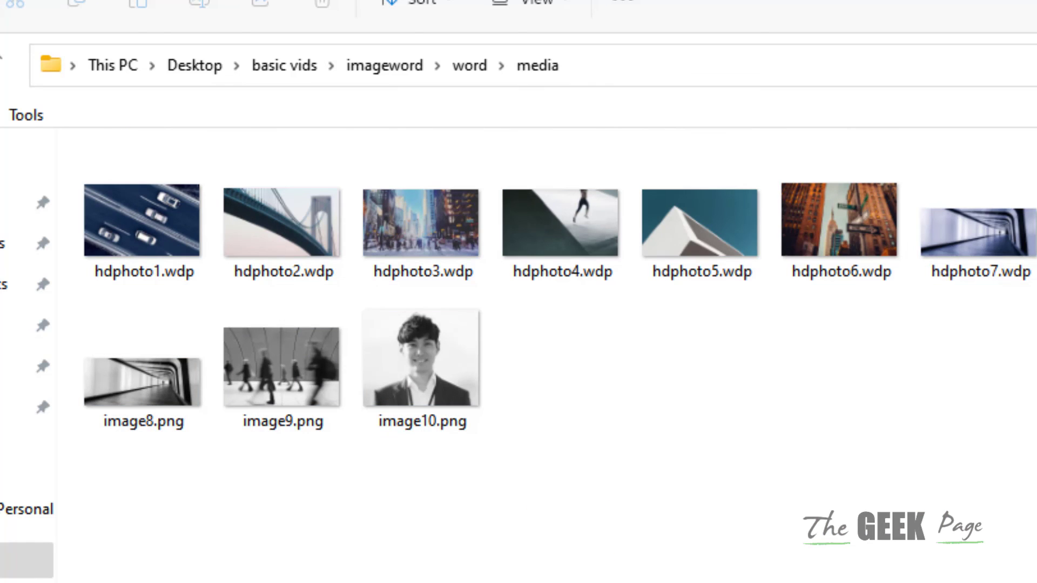